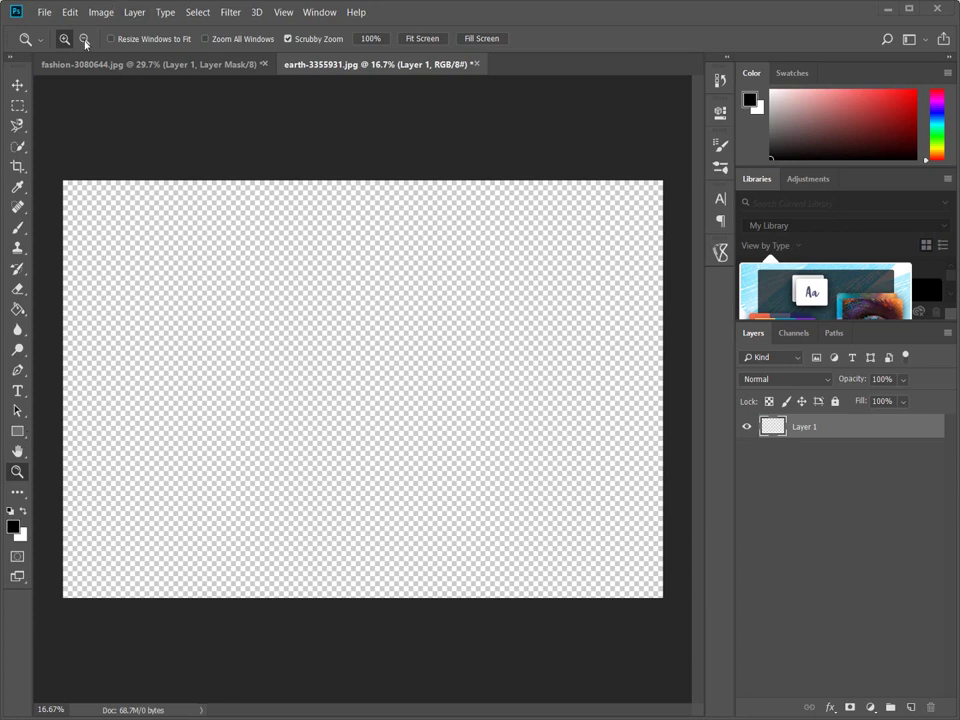
- Check the image's dimensions and resolution in Image Size without changing anything
{"action": "left_click", "coordinate": [101, 12]}
{"action": "left_click", "coordinate": [122, 120]}
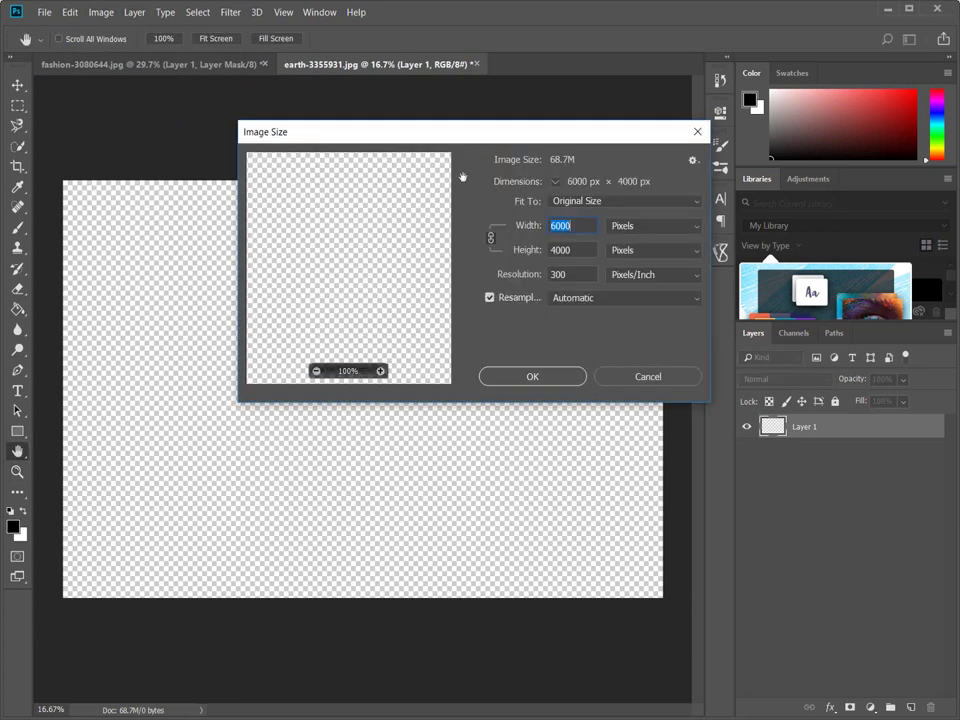
{"action": "left_click", "coordinate": [557, 378]}
- Set the foreground colour to dark grey #434242 and pick the Paint Bucket tool
{"action": "left_click", "coordinate": [13, 530]}
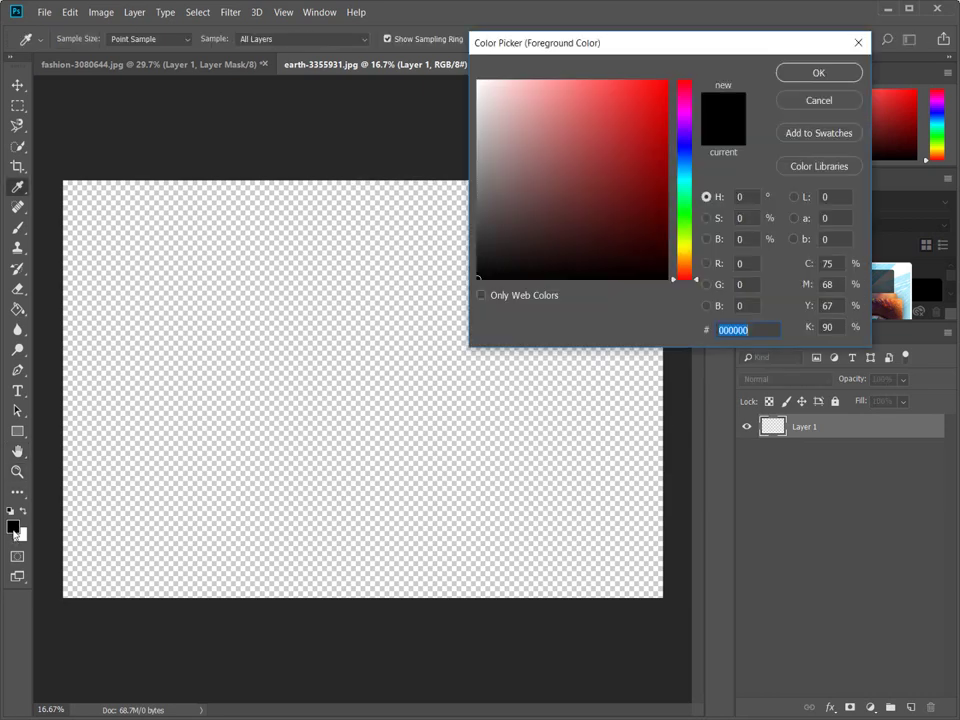
{"action": "left_click", "coordinate": [478, 227]}
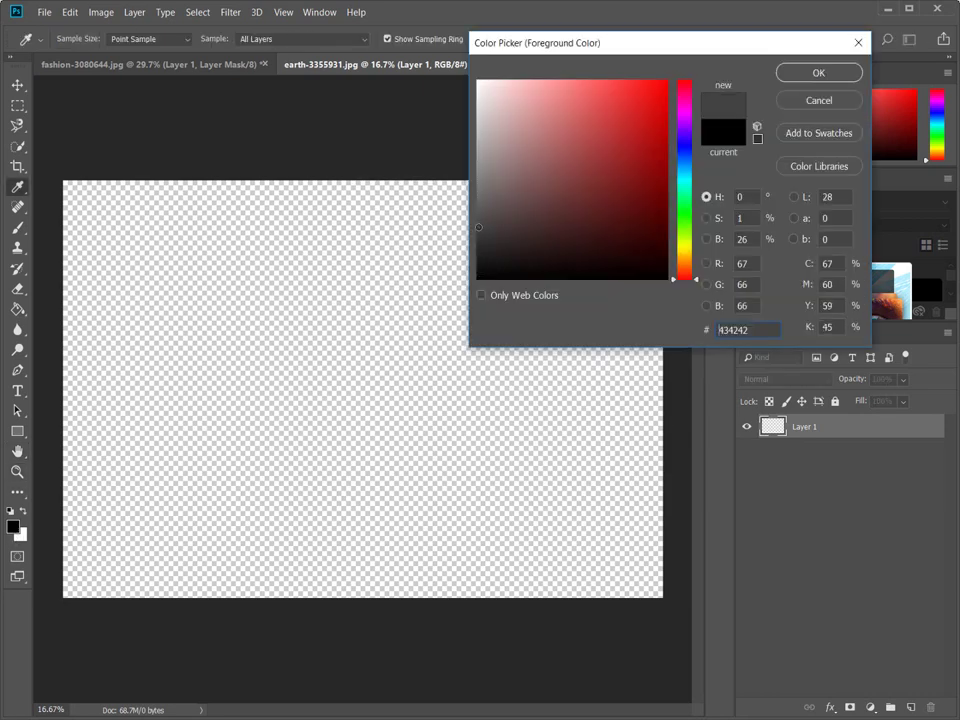
{"action": "left_click", "coordinate": [845, 72]}
{"action": "left_click", "coordinate": [17, 309]}
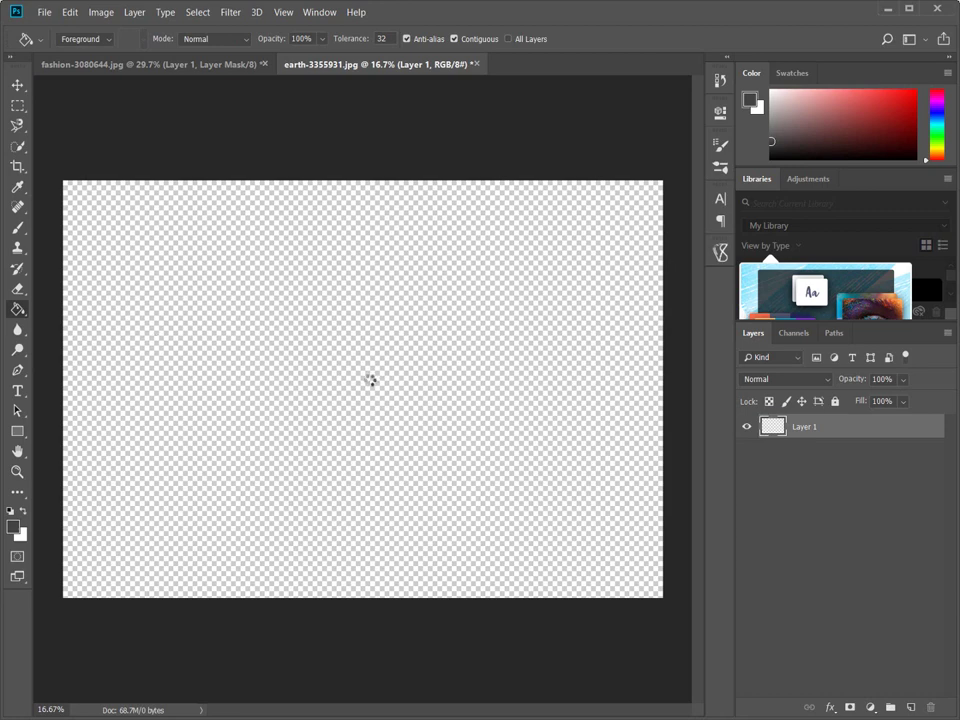
- Fill the canvas with dark grey and start a text layer at its left side
{"action": "left_click", "coordinate": [389, 376]}
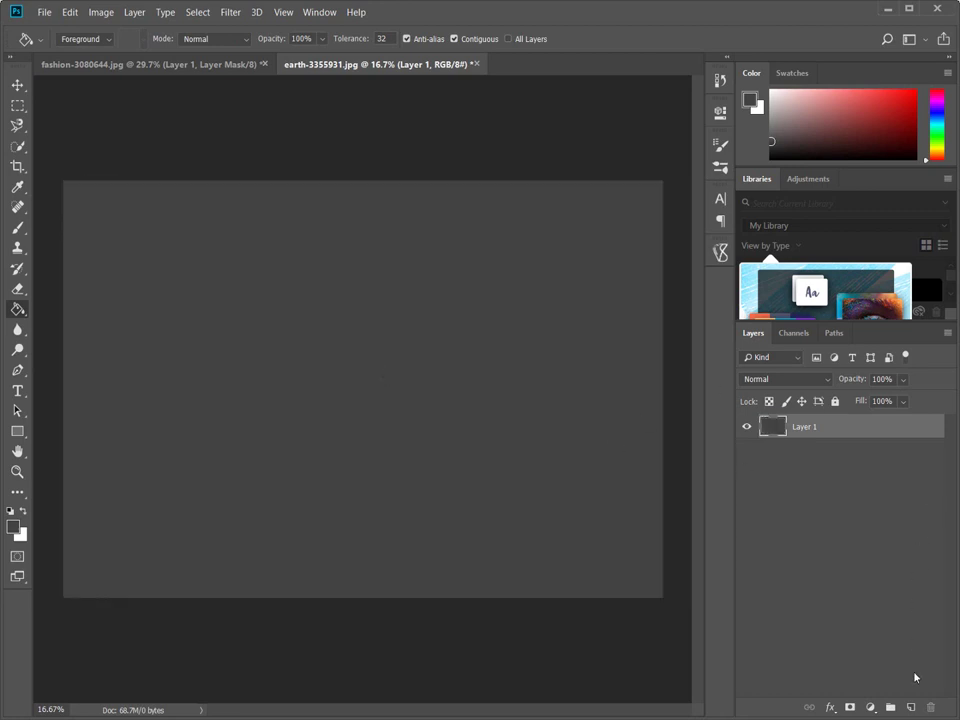
{"action": "left_click", "coordinate": [19, 390]}
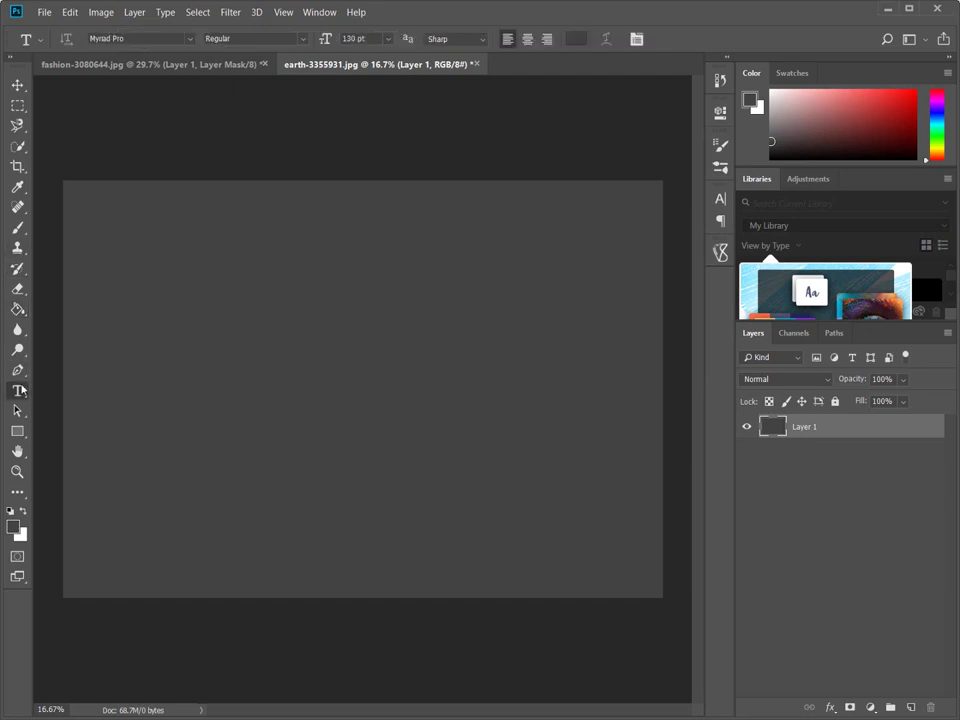
{"action": "left_click", "coordinate": [131, 360]}
- Type PEEKAYPHAM in white and select all of the text
{"action": "type", "text": "EA"}
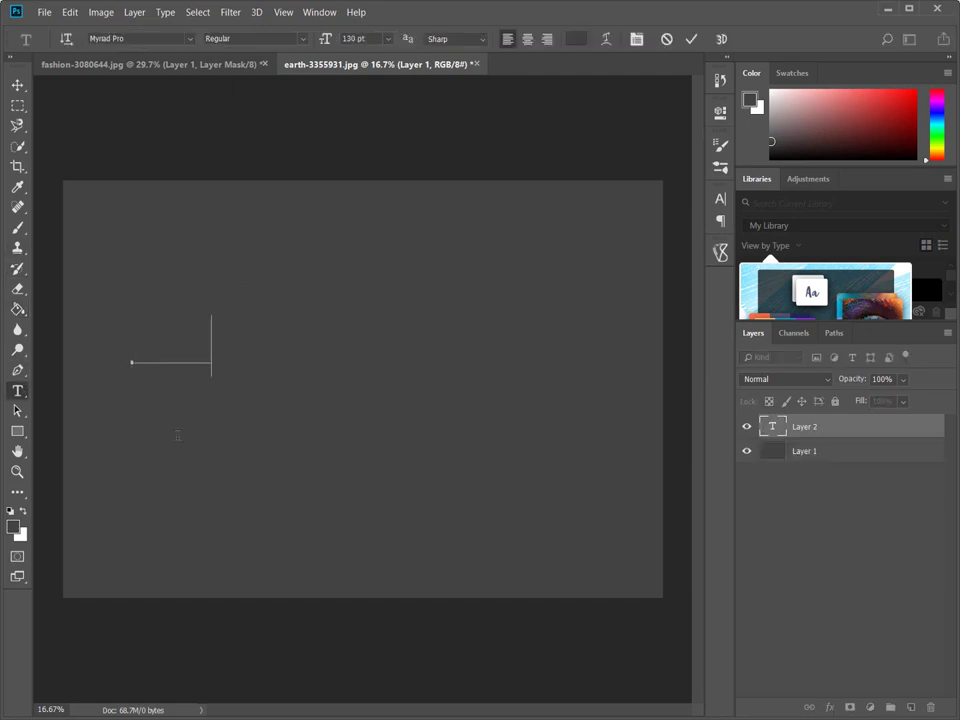
{"action": "key", "text": "BackSpace"}
{"action": "left_click", "coordinate": [24, 513]}
{"action": "type", "text": "P E"}
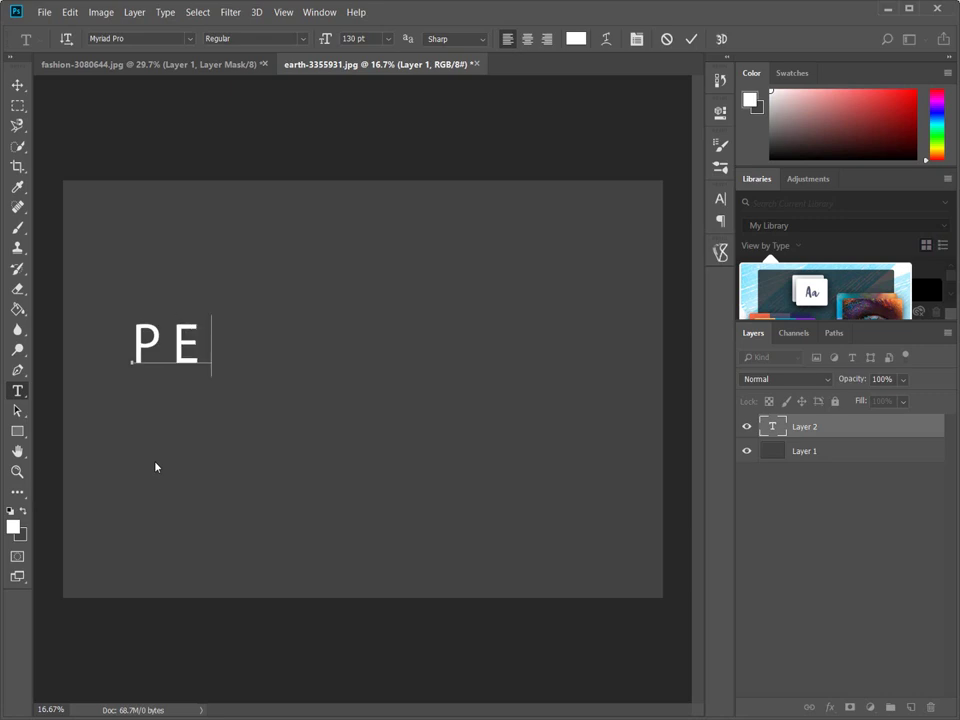
{"action": "key", "text": "BackSpace"}
{"action": "type", "text": "Ê"}
{"action": "type", "text": "EKAY"}
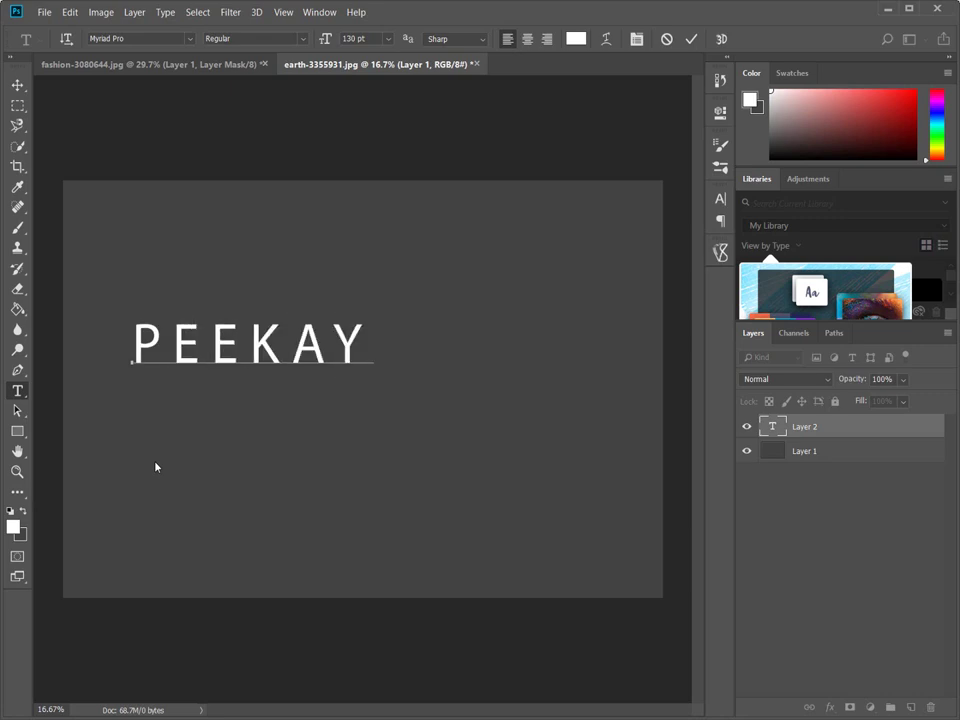
{"action": "type", "text": "P   HAM"}
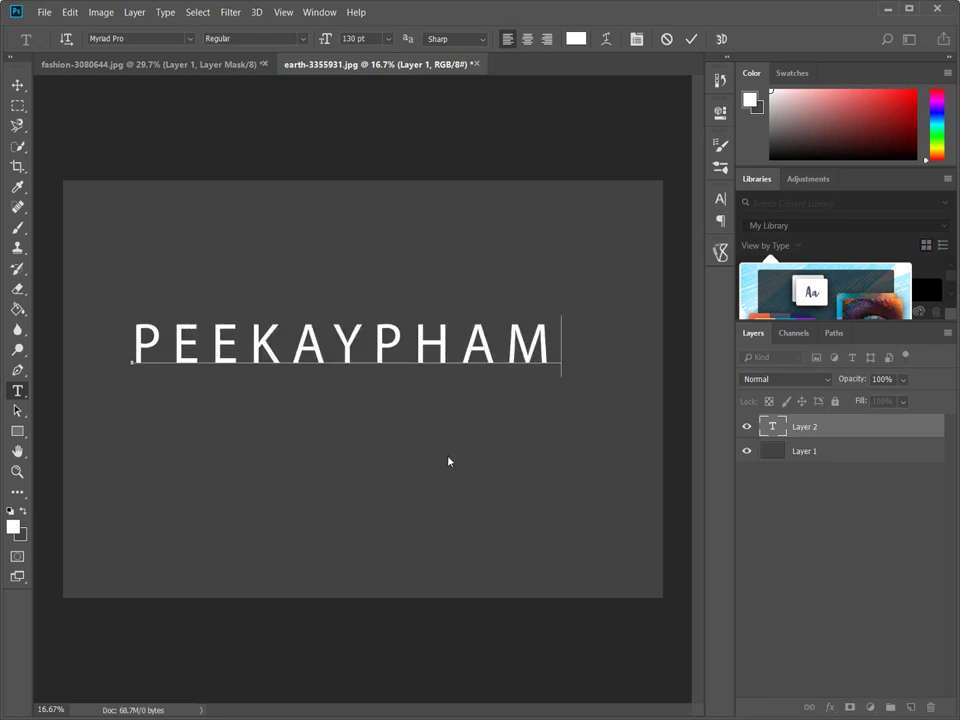
{"action": "key", "text": "ctrl+a"}
- Enlarge PEEKAYPHAM to about 192 pt, centre it on the canvas and commit it
{"action": "mouse_move", "coordinate": [561, 377]}
{"action": "left_mouse_down"}
{"action": "mouse_move", "coordinate": [626, 440]}
{"action": "mouse_move", "coordinate": [657, 416]}
{"action": "mouse_move", "coordinate": [651, 410]}
{"action": "left_mouse_up"}
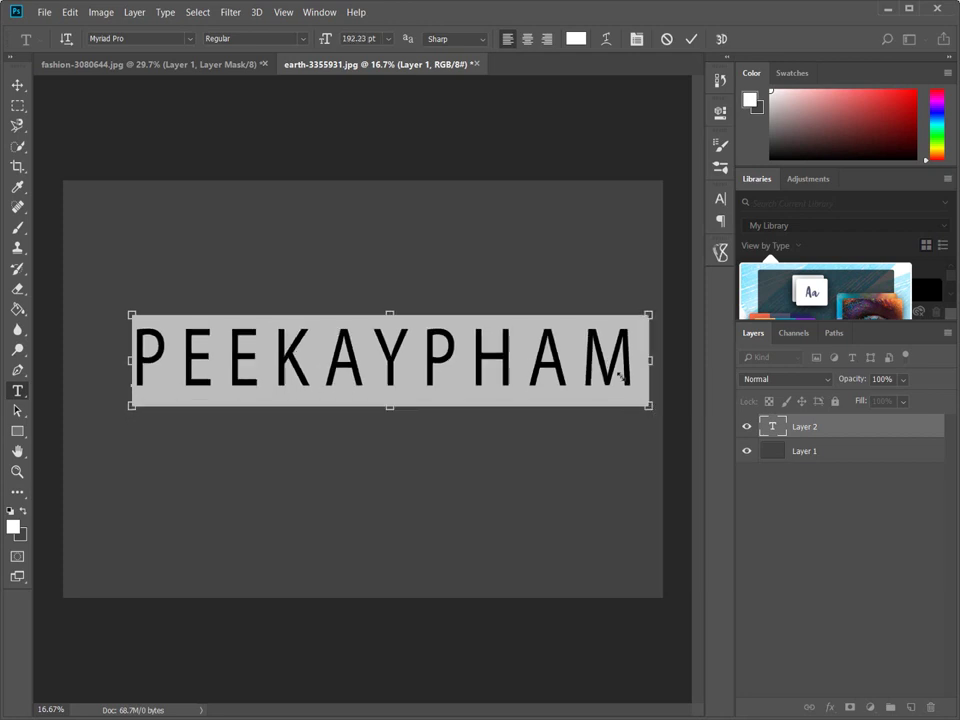
{"action": "left_click_drag", "start_coordinate": [621, 375], "coordinate": [592, 400]}
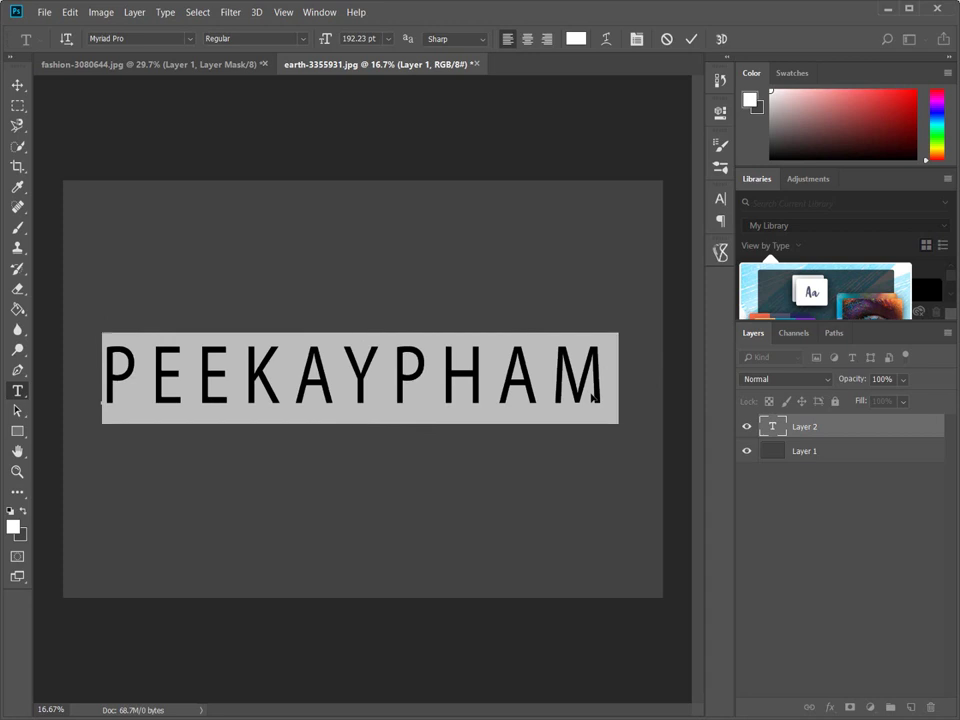
{"action": "left_click", "coordinate": [594, 390]}
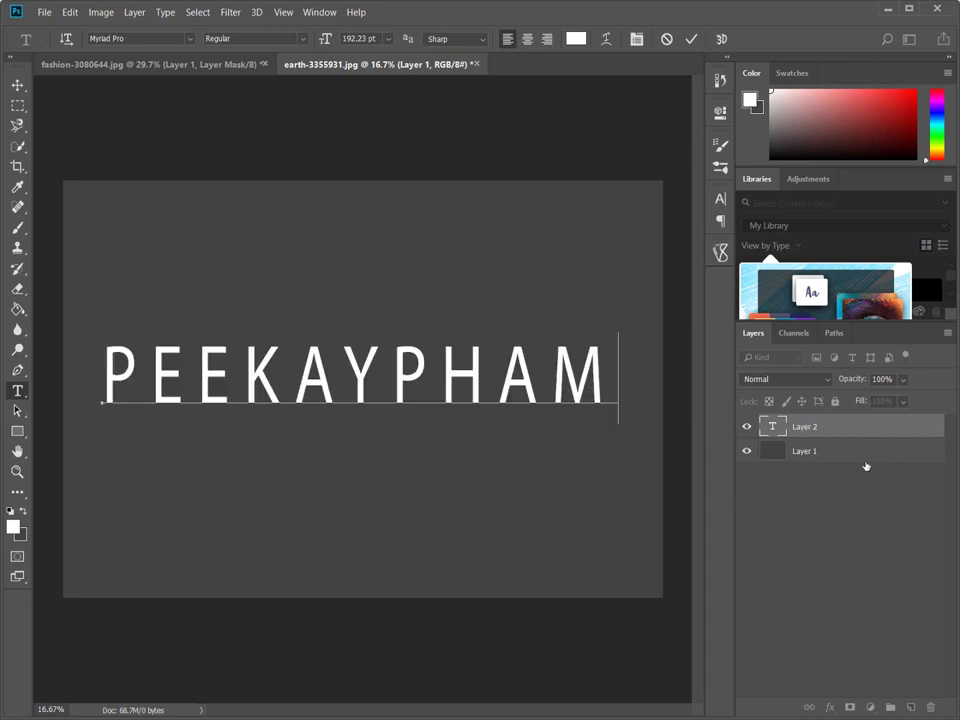
{"action": "left_click", "coordinate": [833, 433]}
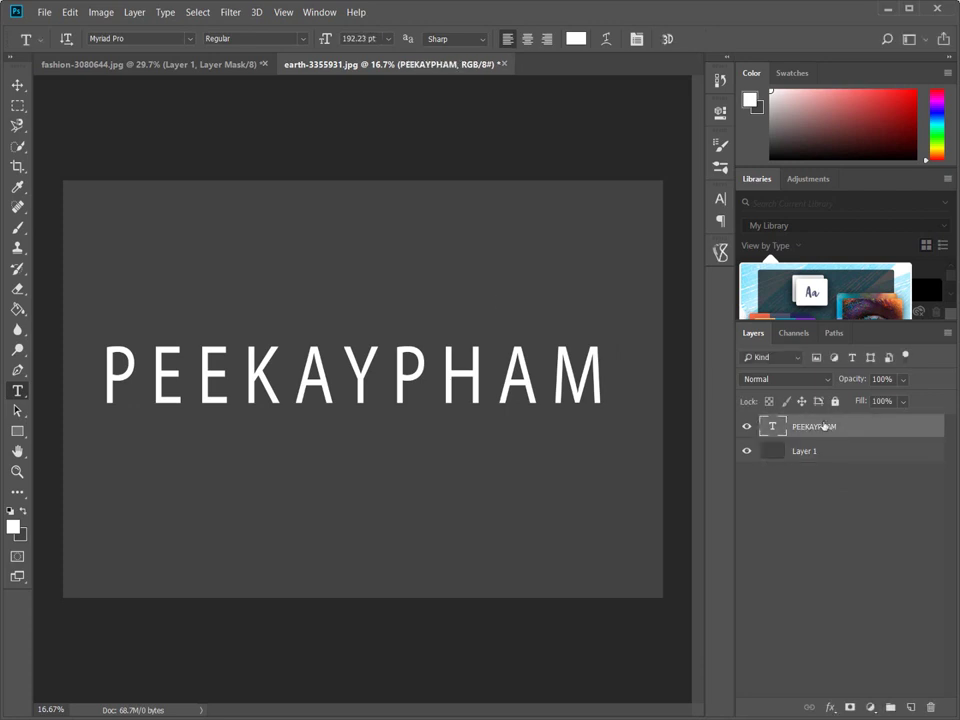
{"action": "left_click", "coordinate": [44, 12]}
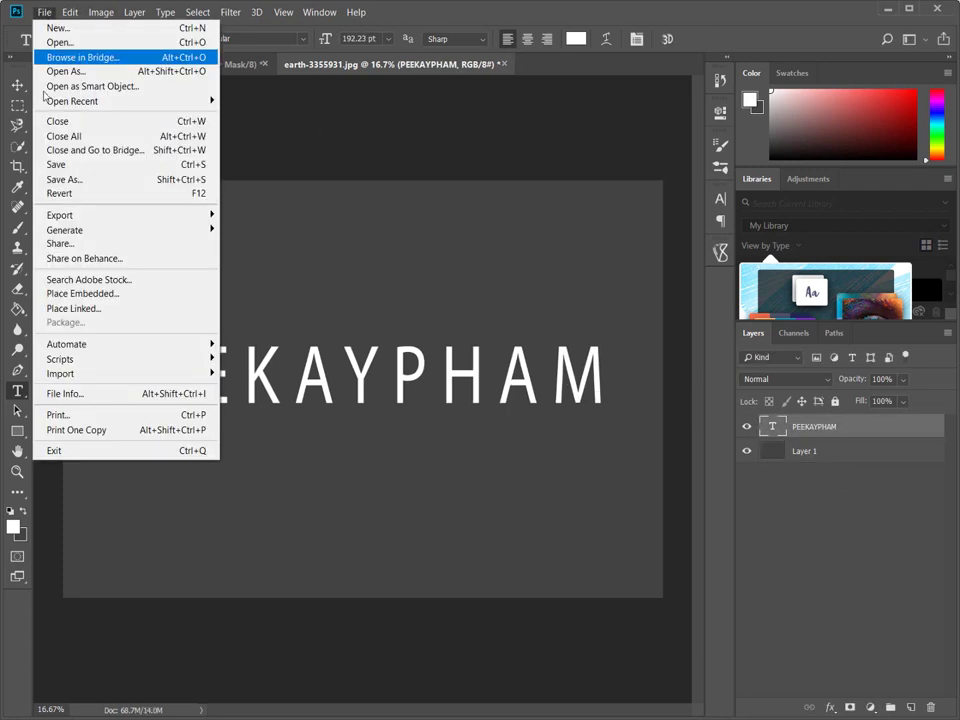
- Embed earth-3355931 over the whole canvas in Normal blend mode and commit it
{"action": "left_click", "coordinate": [100, 294]}
{"action": "left_click", "coordinate": [158, 149]}
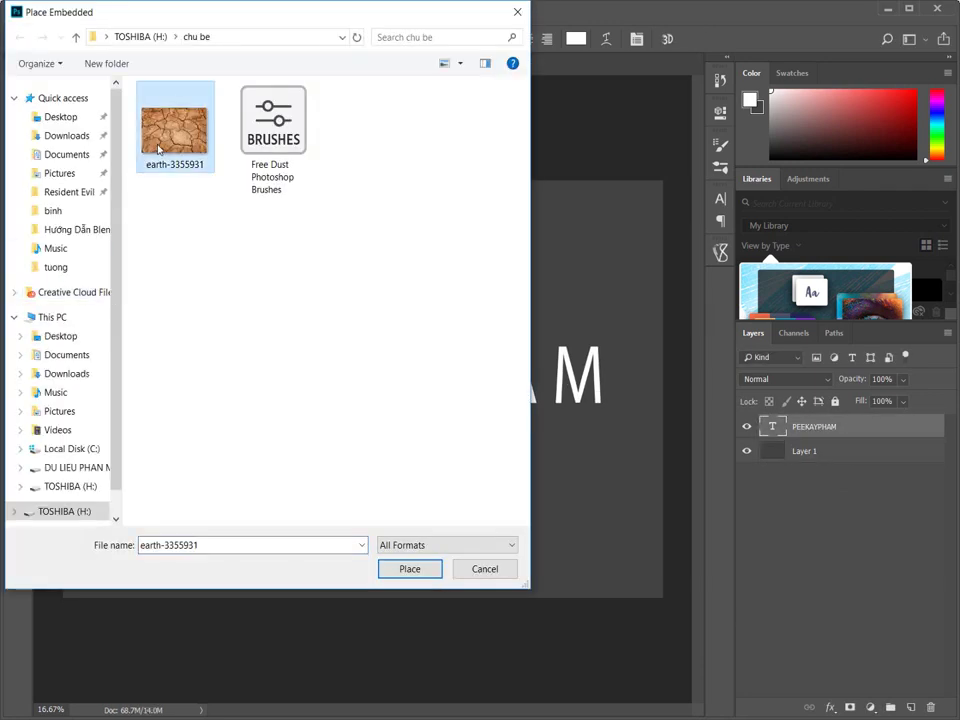
{"action": "double_click", "coordinate": [185, 151]}
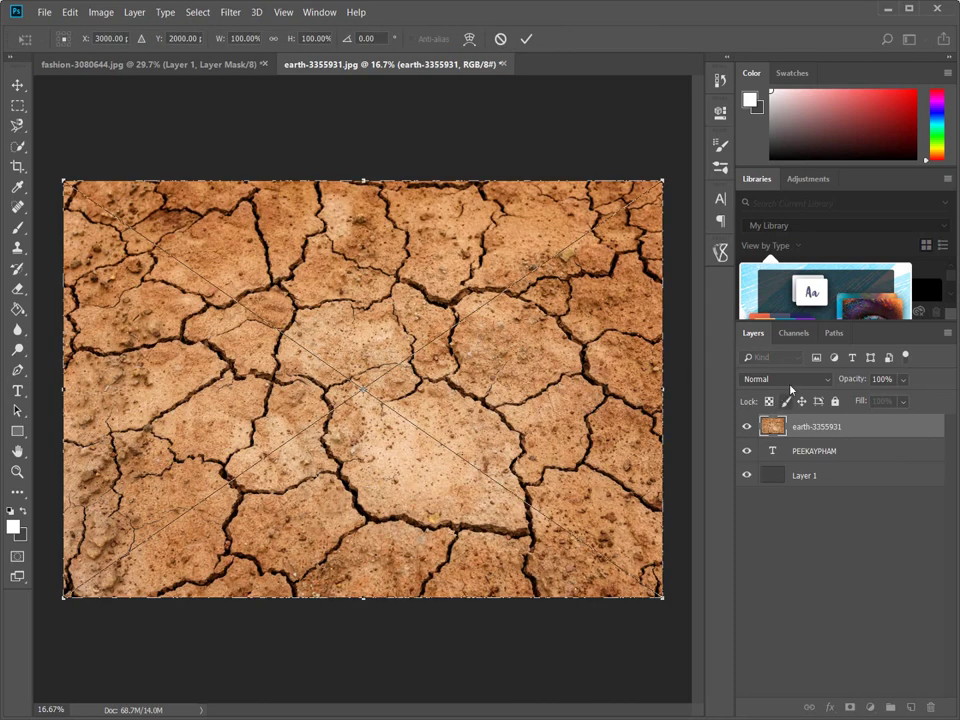
{"action": "left_click", "coordinate": [790, 386]}
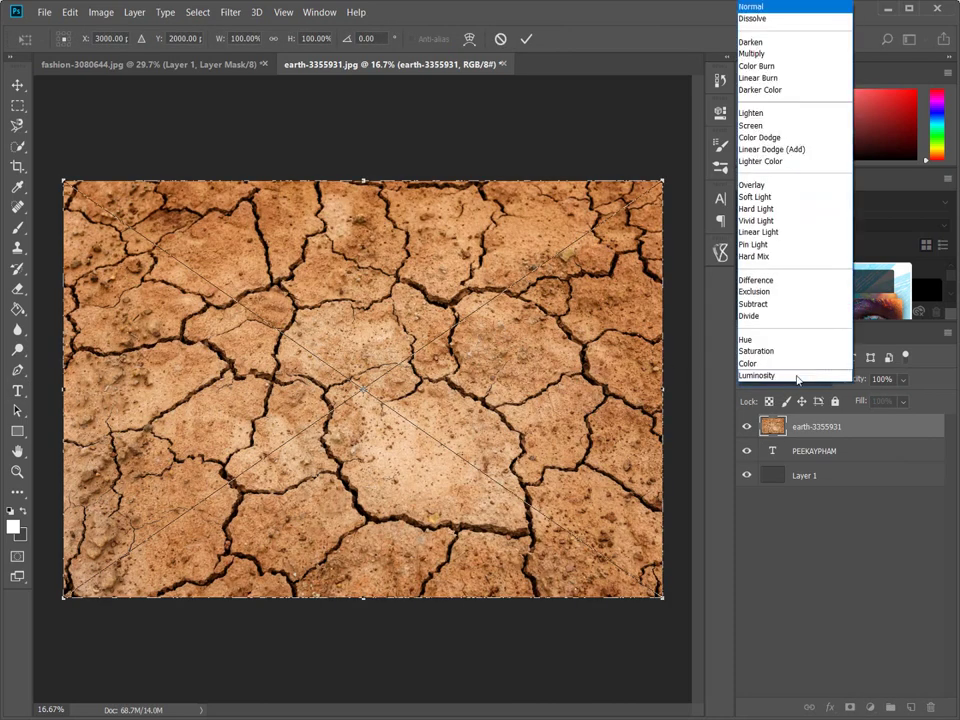
{"action": "left_click", "coordinate": [840, 438]}
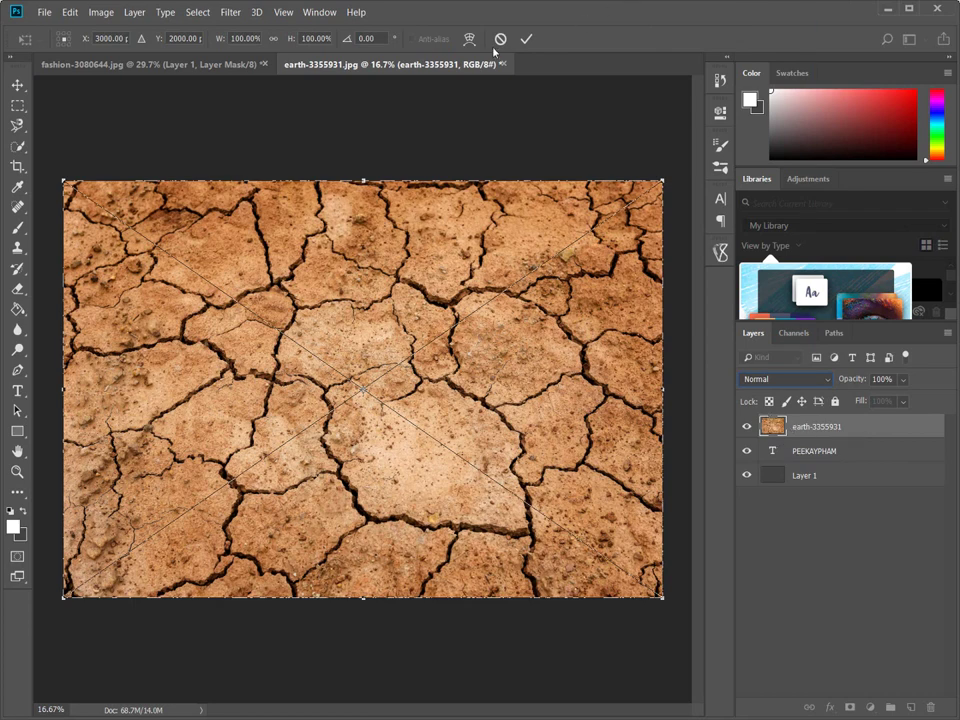
{"action": "left_click", "coordinate": [525, 39]}
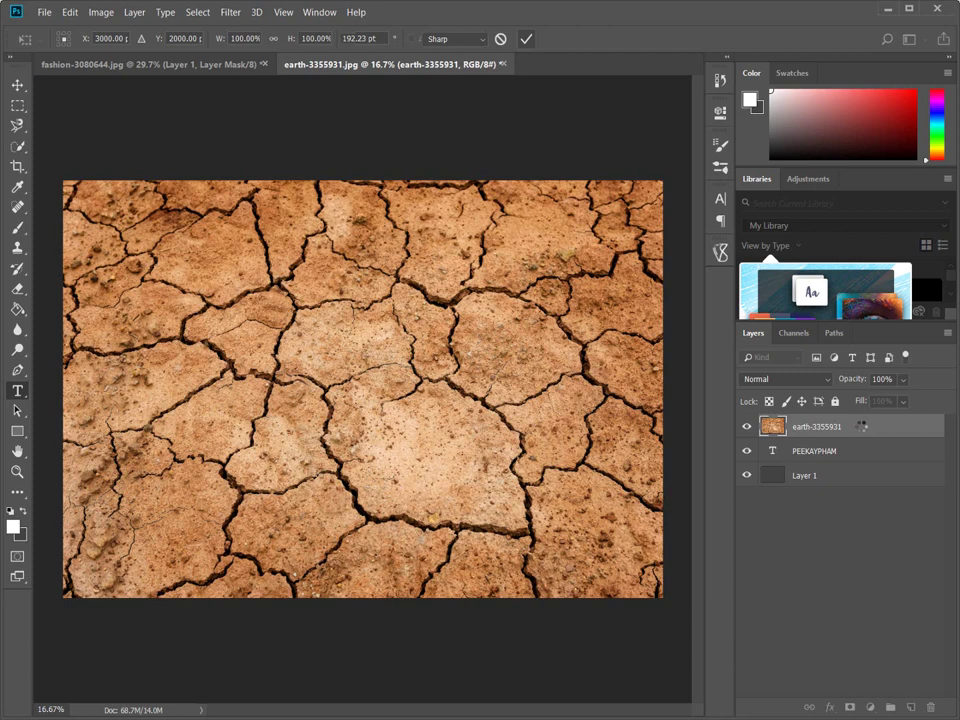
- Clip earth-3355931 to the text and scale it to 94.10% × 53.83% covering every letter
{"action": "right_click", "coordinate": [855, 426]}
{"action": "left_click", "coordinate": [760, 396]}
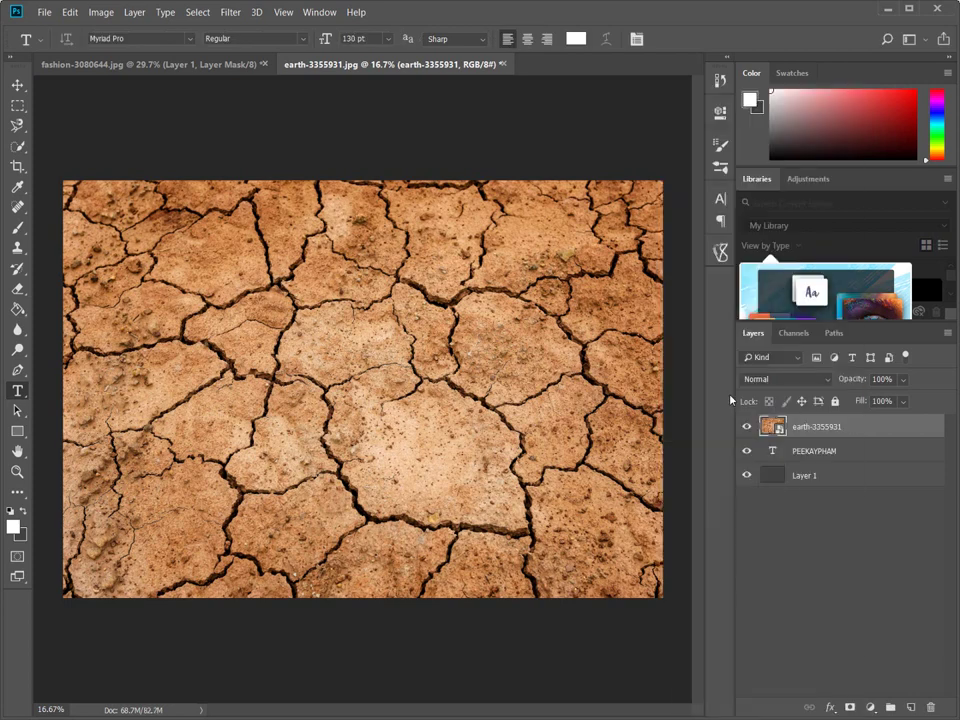
{"action": "key", "text": "ctrl+t"}
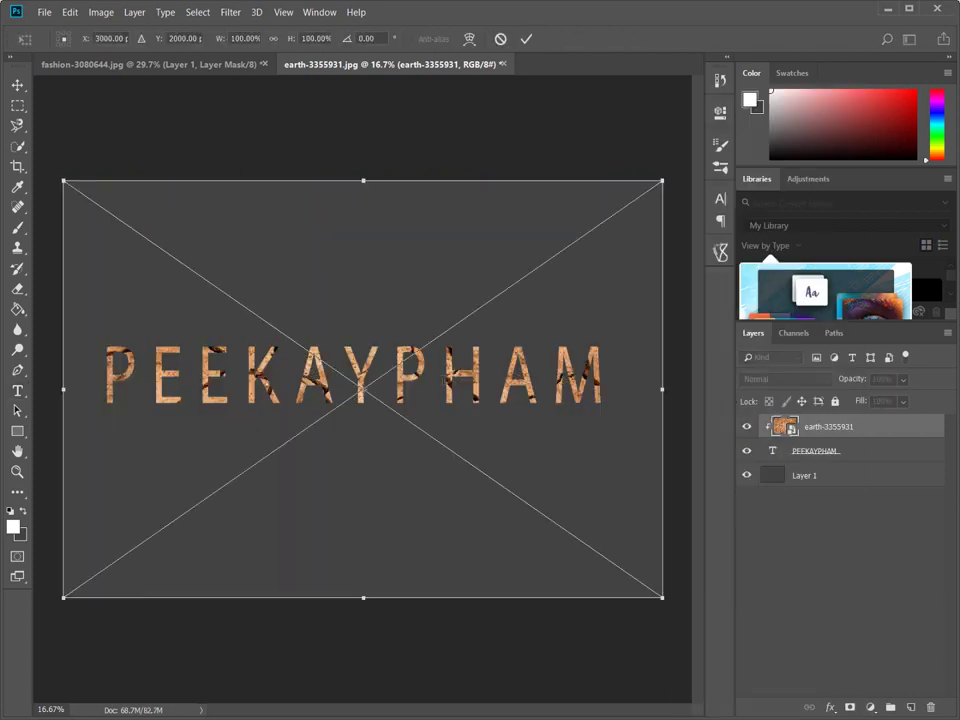
{"action": "mouse_move", "coordinate": [662, 181]}
{"action": "left_mouse_down"}
{"action": "mouse_move", "coordinate": [476, 406]}
{"action": "mouse_move", "coordinate": [720, 417]}
{"action": "left_mouse_up"}
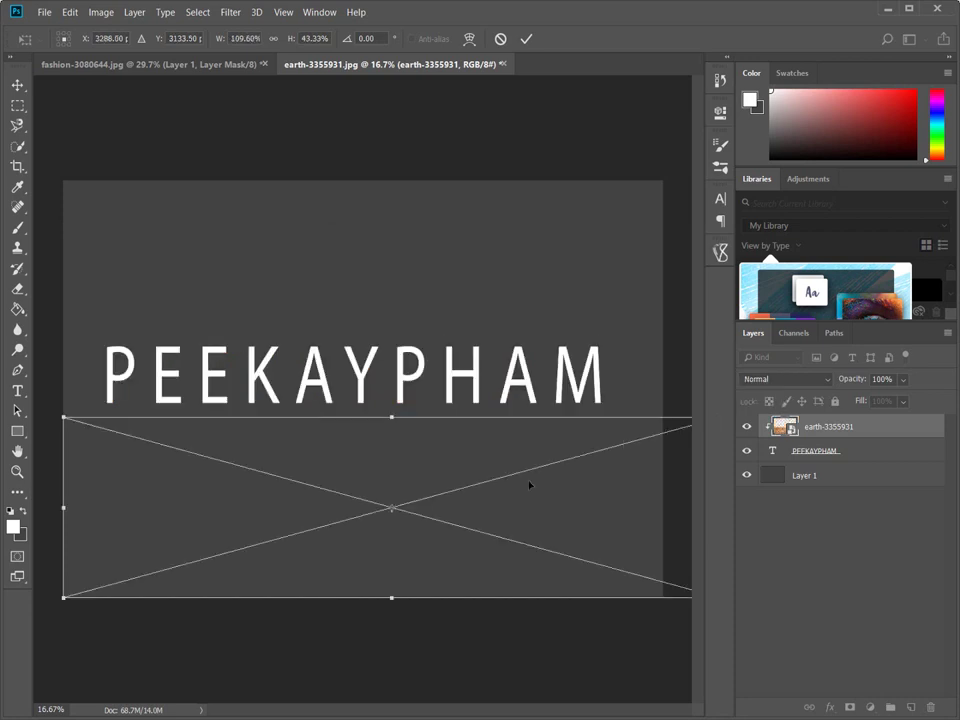
{"action": "mouse_move", "coordinate": [529, 485]}
{"action": "left_mouse_down"}
{"action": "mouse_move", "coordinate": [527, 420]}
{"action": "mouse_move", "coordinate": [532, 434]}
{"action": "mouse_move", "coordinate": [525, 448]}
{"action": "mouse_move", "coordinate": [516, 443]}
{"action": "left_mouse_up"}
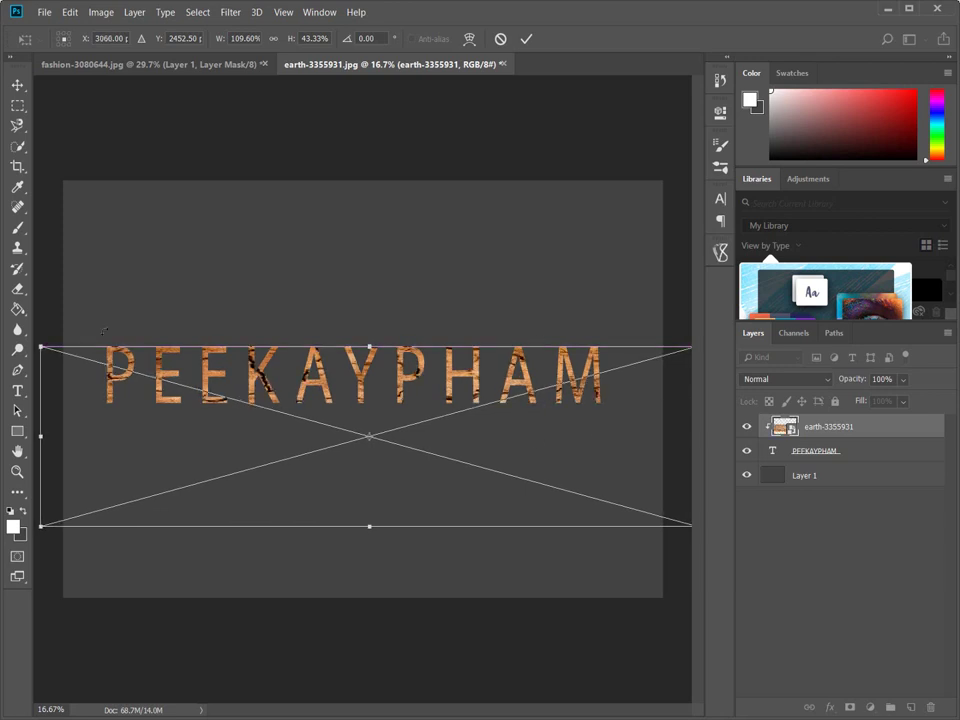
{"action": "left_click_drag", "start_coordinate": [40, 346], "coordinate": [132, 302]}
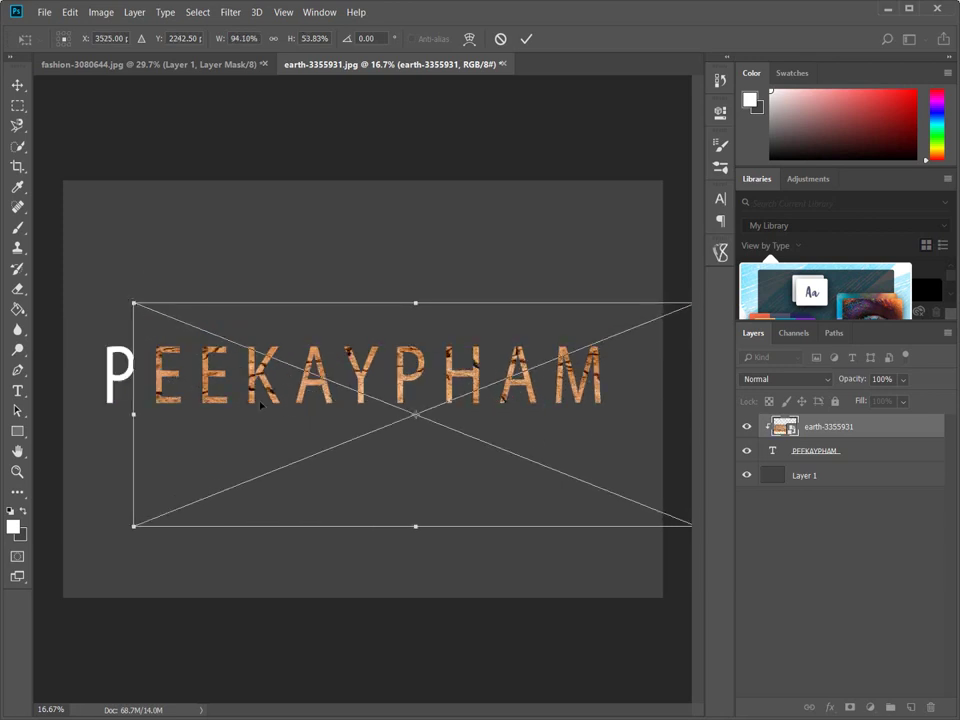
{"action": "left_click_drag", "start_coordinate": [260, 405], "coordinate": [225, 405]}
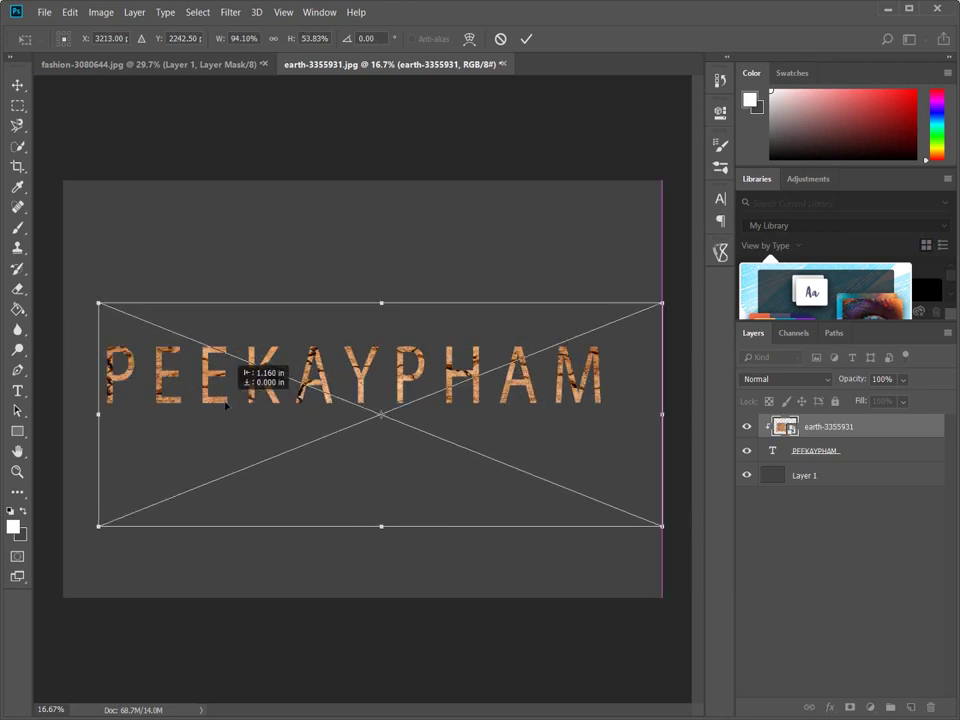
{"action": "left_click", "coordinate": [528, 41]}
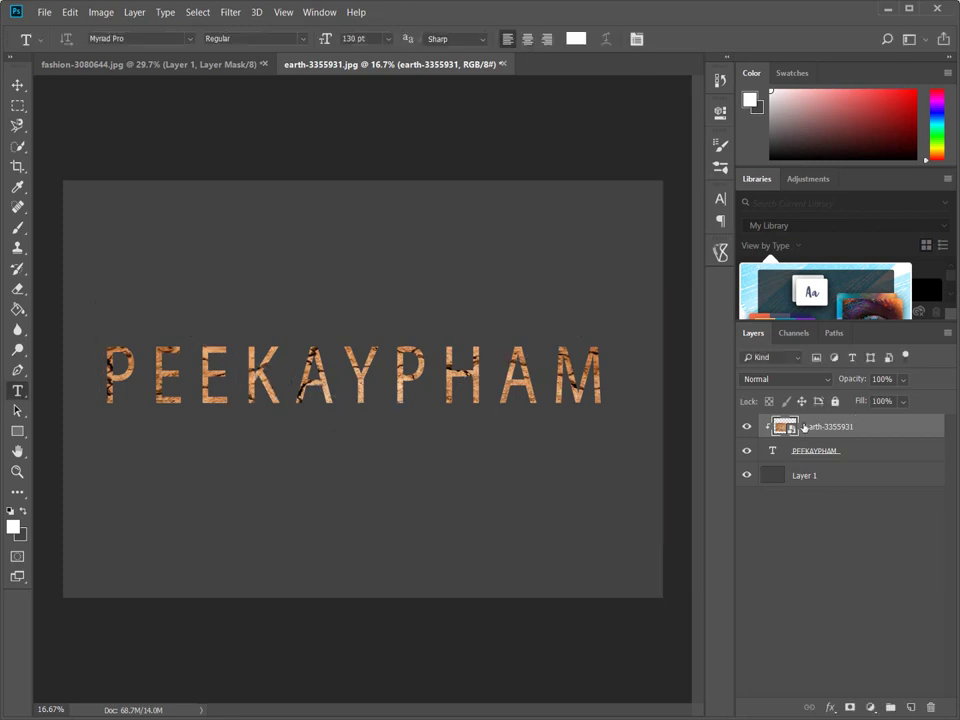
- Add a Hue/Saturation layer at Saturation -100, clipped to the earth texture, then fit the canvas on screen
{"action": "left_click", "coordinate": [871, 706]}
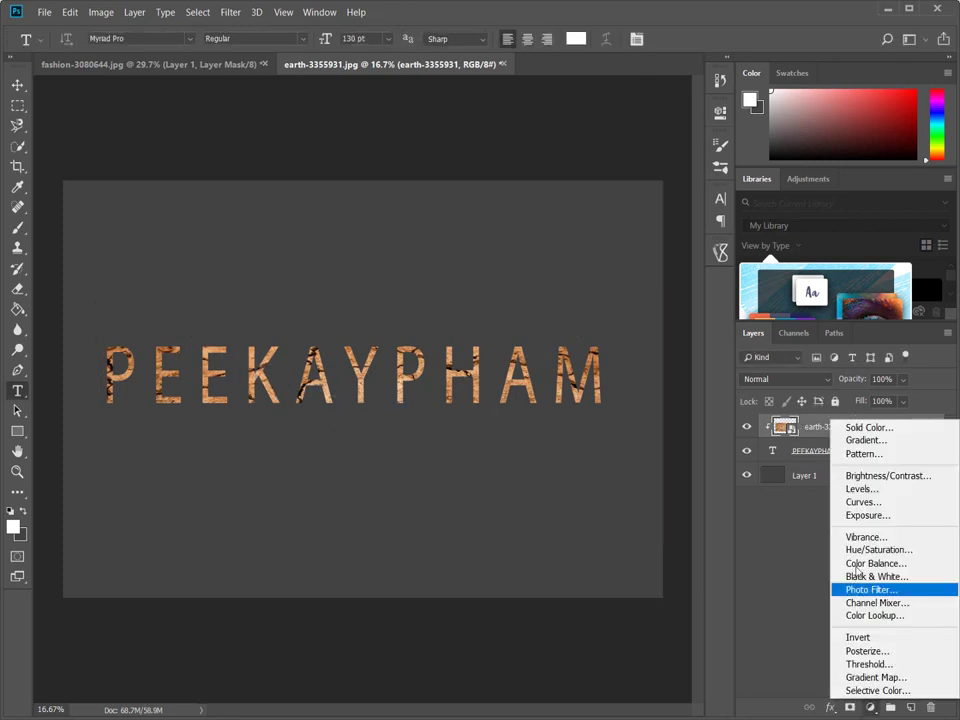
{"action": "left_click", "coordinate": [874, 546]}
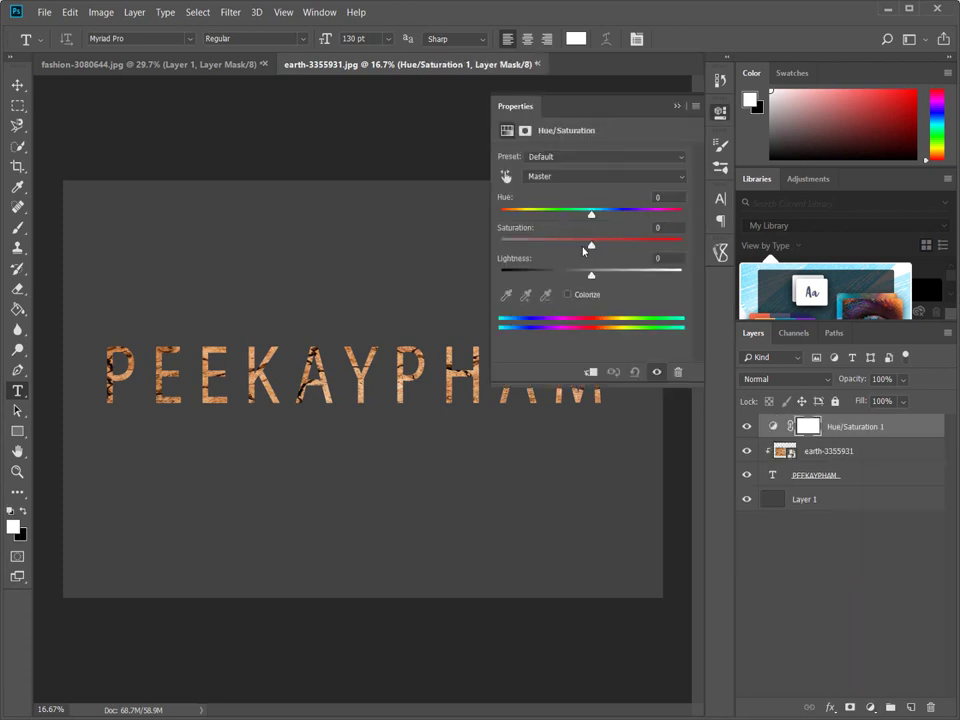
{"action": "mouse_move", "coordinate": [583, 247]}
{"action": "left_mouse_down"}
{"action": "mouse_move", "coordinate": [479, 238]}
{"action": "mouse_move", "coordinate": [514, 246]}
{"action": "left_mouse_up"}
{"action": "left_click", "coordinate": [677, 106]}
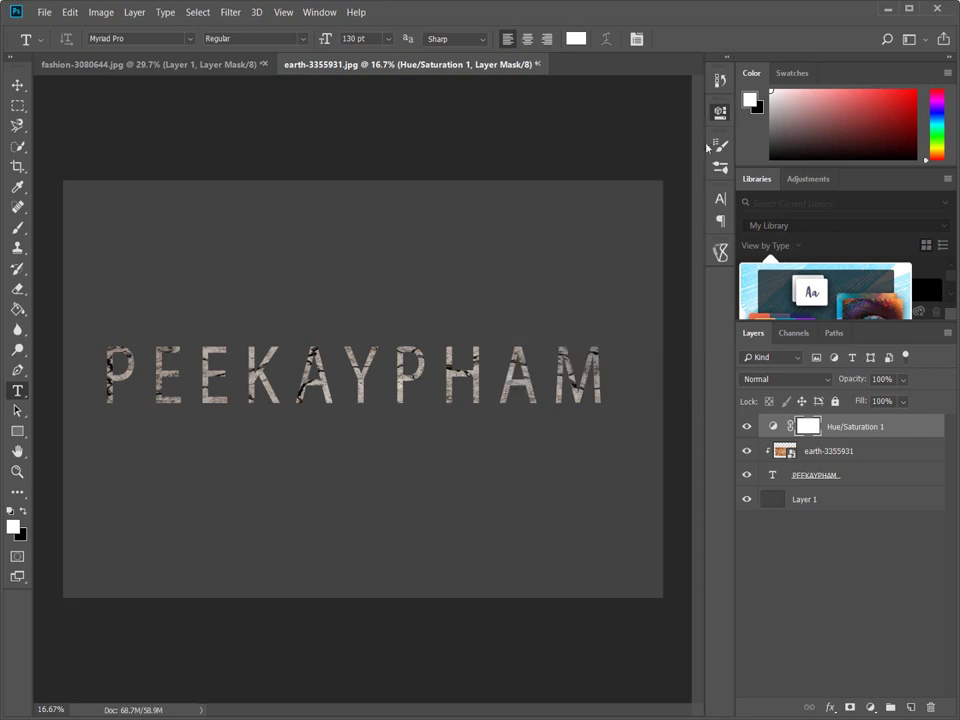
{"action": "left_click", "coordinate": [837, 438], "text": "alt"}
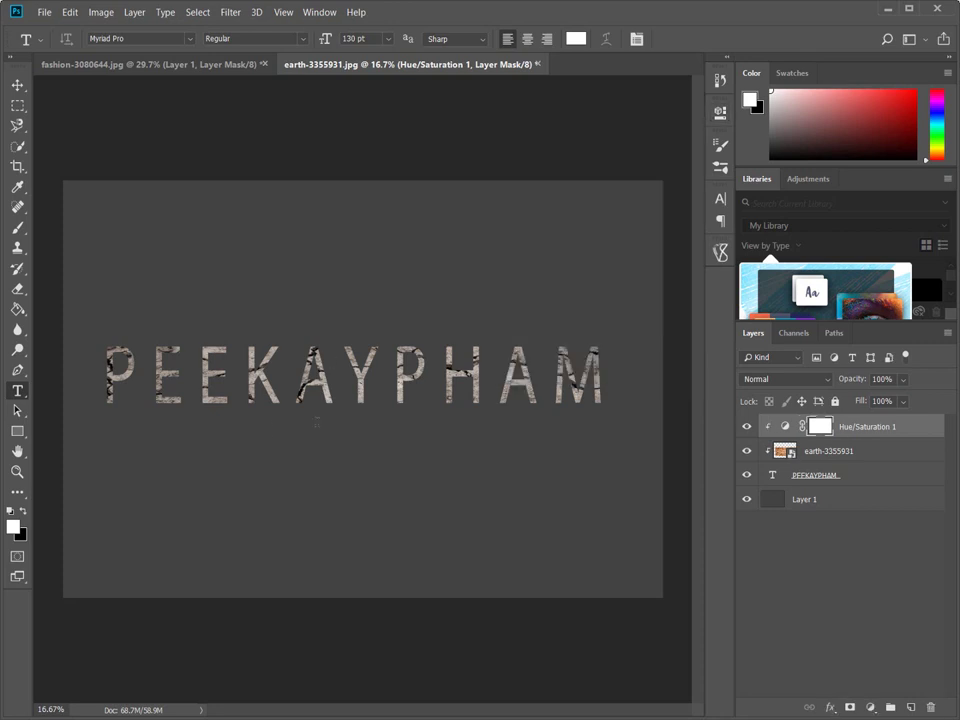
{"action": "key", "text": "z"}
{"action": "left_click_drag", "start_coordinate": [372, 392], "coordinate": [369, 391]}
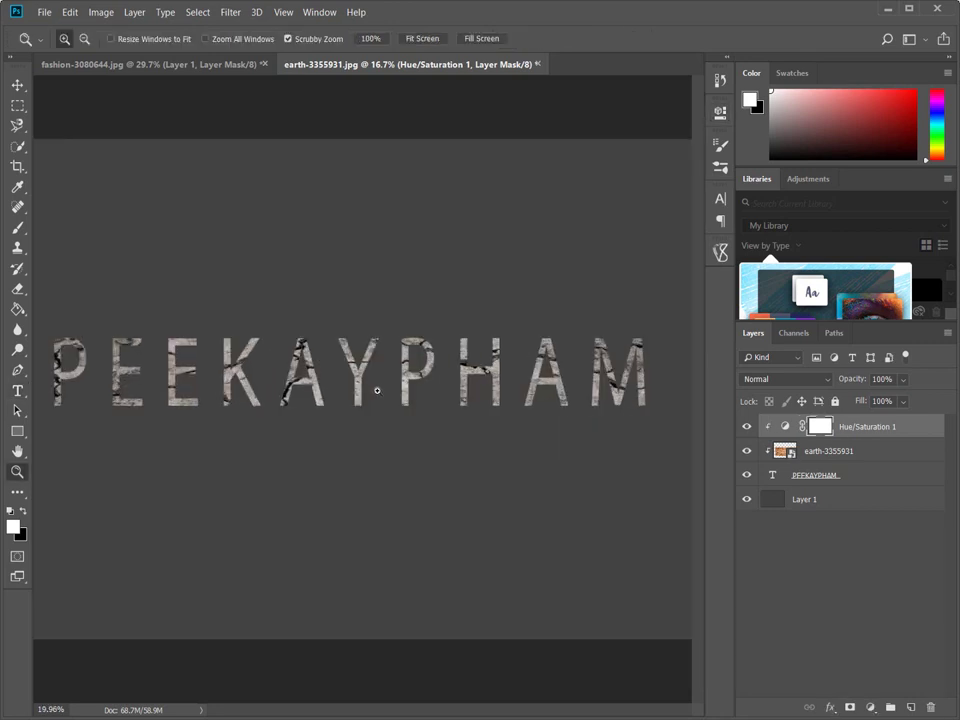
{"action": "right_click", "coordinate": [296, 366]}
{"action": "left_click", "coordinate": [316, 374]}
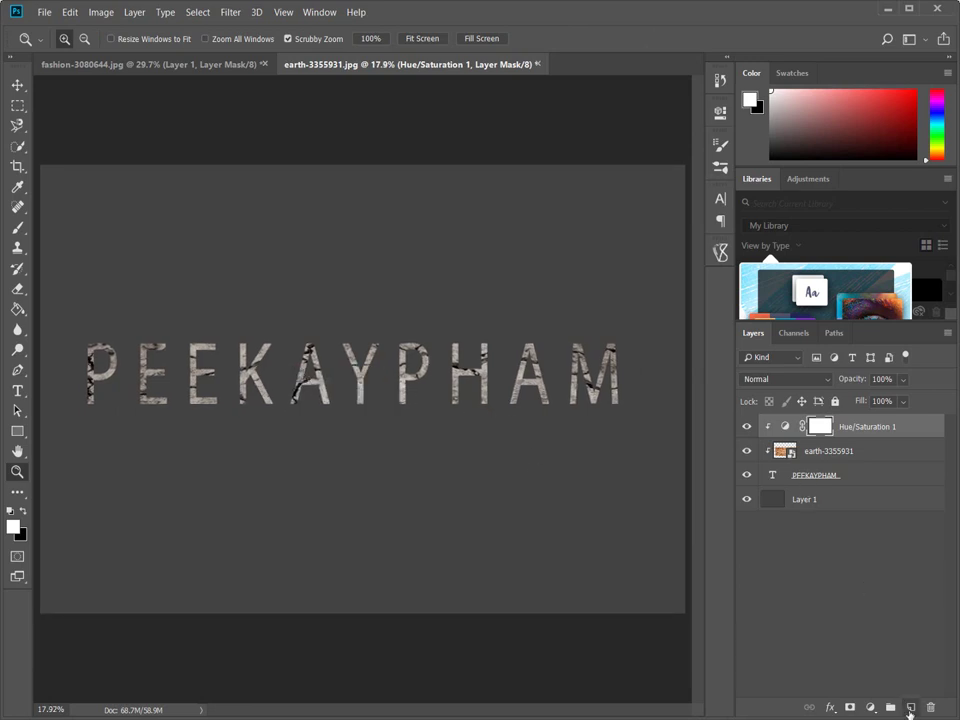
- Add an empty Layer 2, choose the scatter brush preset and bring up Brush Settings
{"action": "left_click", "coordinate": [910, 708]}
{"action": "key", "text": "b"}
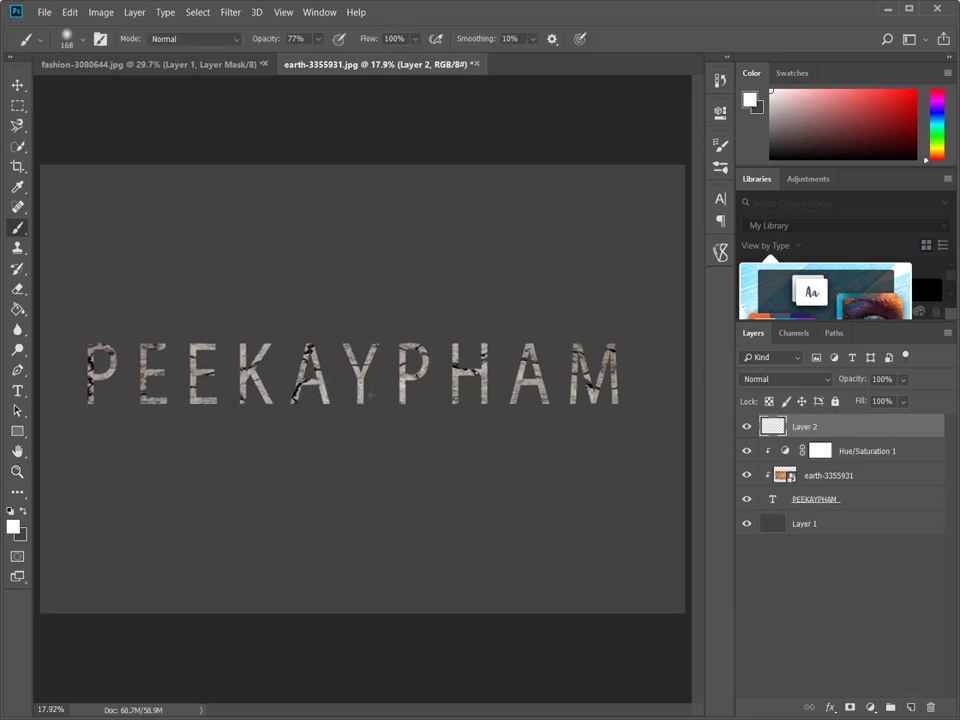
{"action": "right_click", "coordinate": [372, 395]}
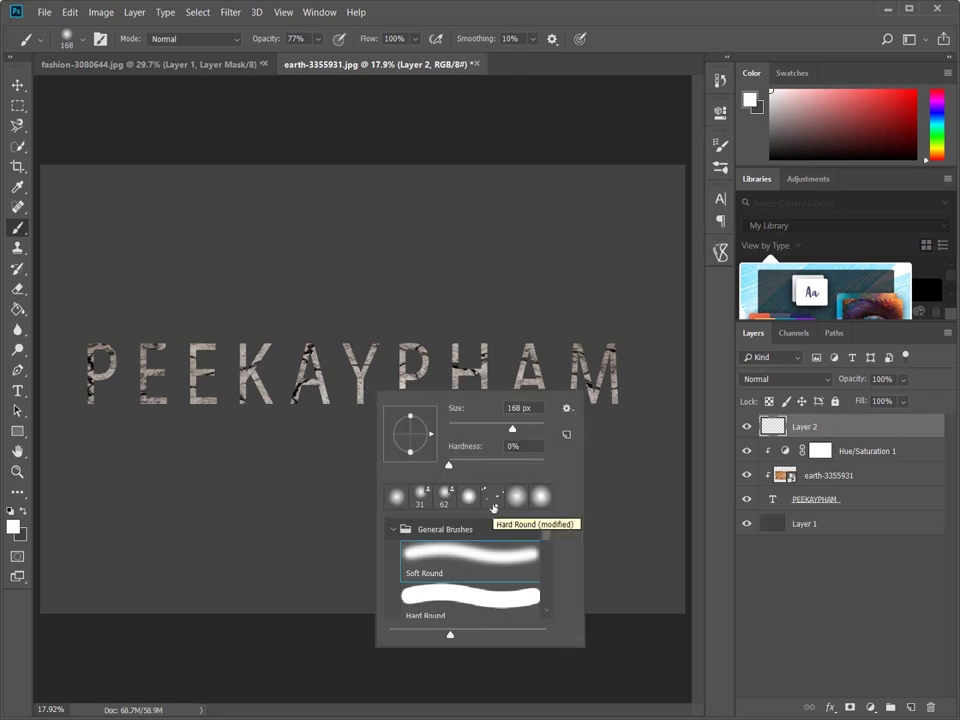
{"action": "left_click", "coordinate": [493, 496]}
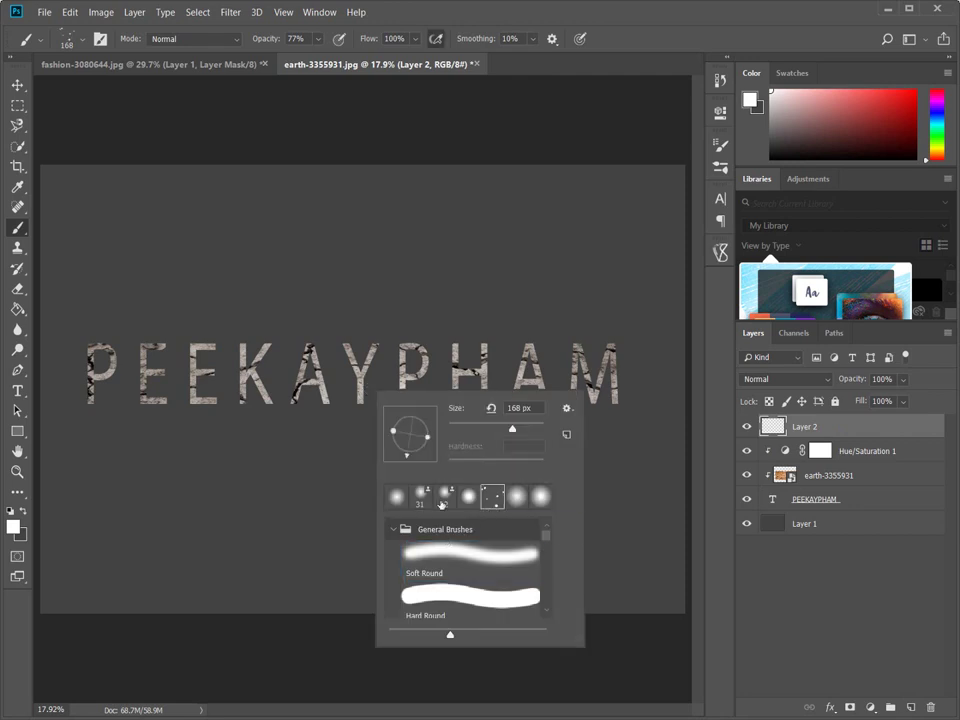
{"action": "key", "text": "Return"}
{"action": "key", "text": "F5"}
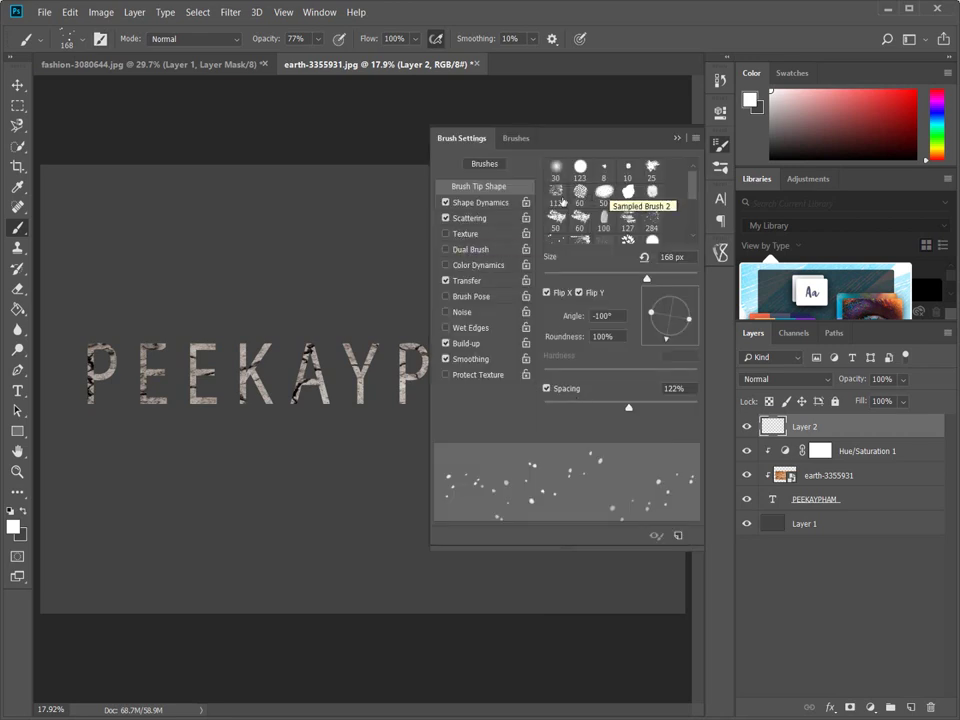
- Try several brush tips, settle on the 174 px textured tip and show Shape Dynamics
{"action": "left_click", "coordinate": [652, 172]}
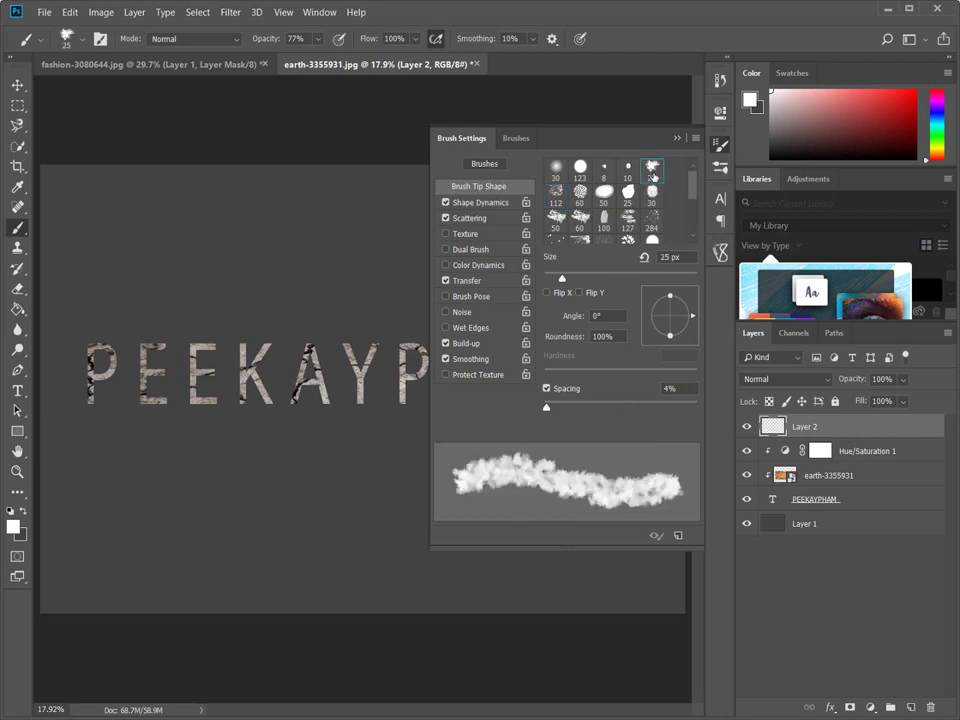
{"action": "scroll", "coordinate": [640, 210], "scroll_direction": "down", "scroll_amount": 1}
{"action": "left_click", "coordinate": [628, 226]}
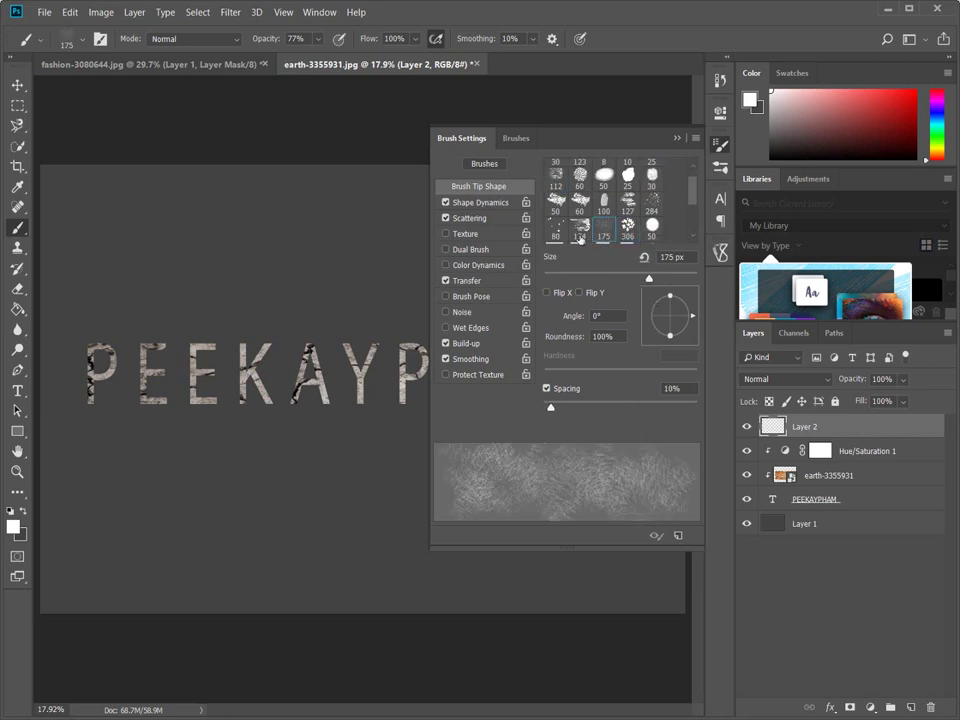
{"action": "left_click", "coordinate": [580, 239]}
{"action": "left_click", "coordinate": [556, 230]}
{"action": "scroll", "coordinate": [580, 236], "scroll_direction": "down", "scroll_amount": 2}
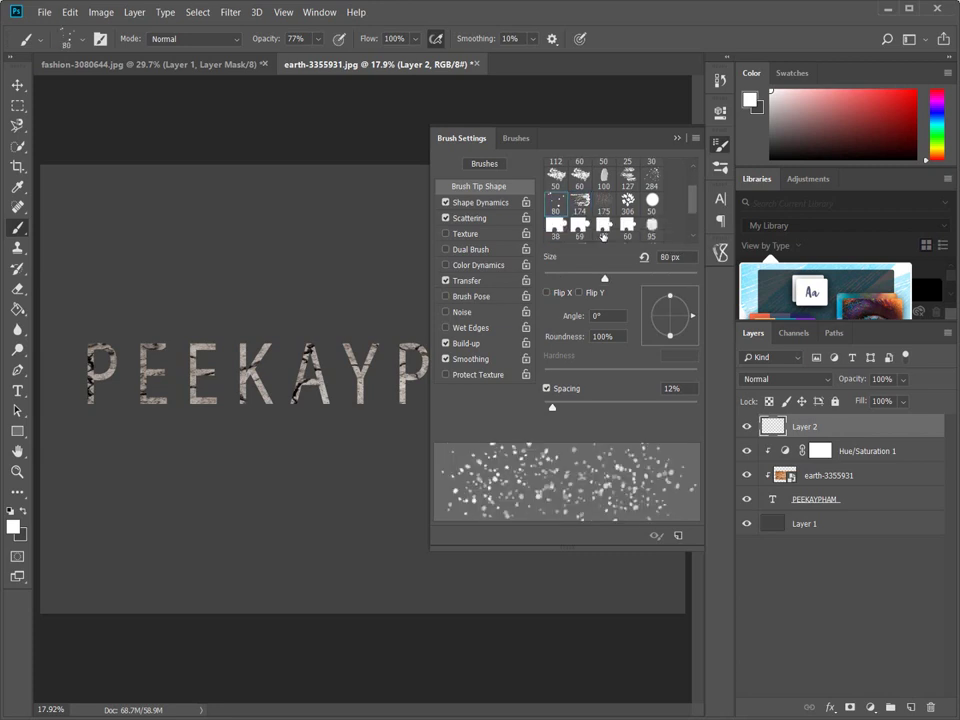
{"action": "left_click", "coordinate": [627, 230]}
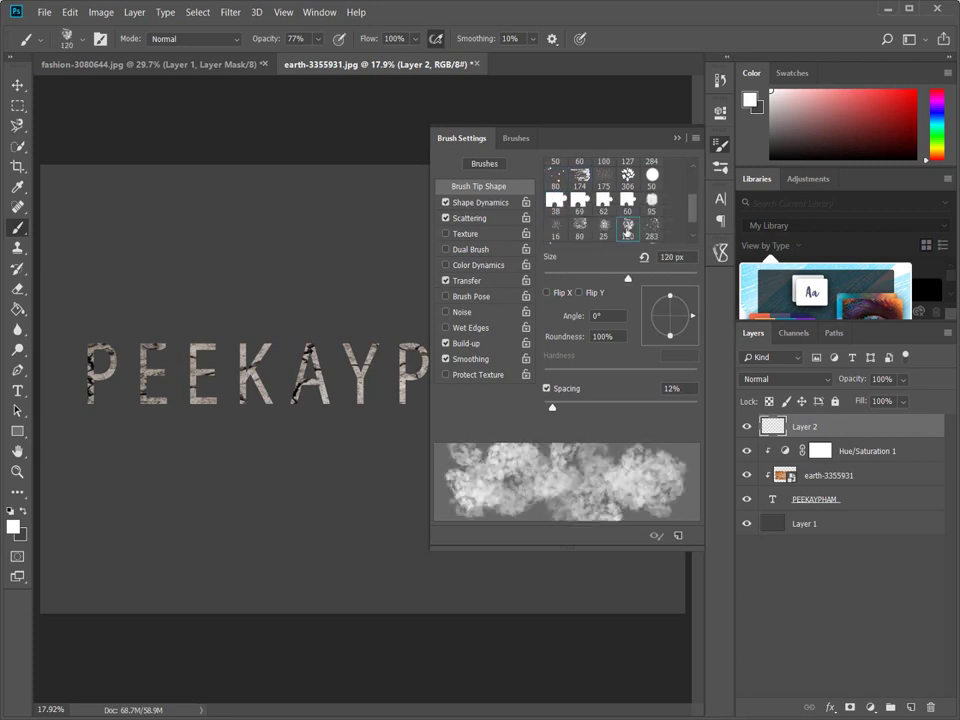
{"action": "scroll", "coordinate": [604, 233], "scroll_direction": "down", "scroll_amount": 1}
{"action": "left_click", "coordinate": [577, 233]}
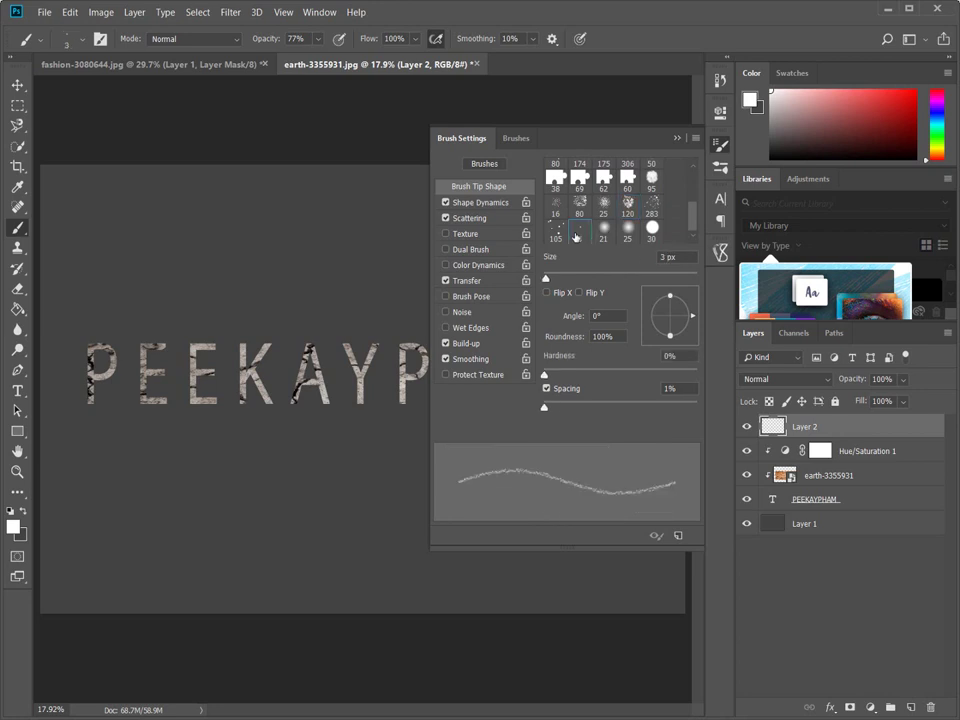
{"action": "left_click", "coordinate": [557, 232]}
{"action": "scroll", "coordinate": [636, 240], "scroll_direction": "up", "scroll_amount": 2}
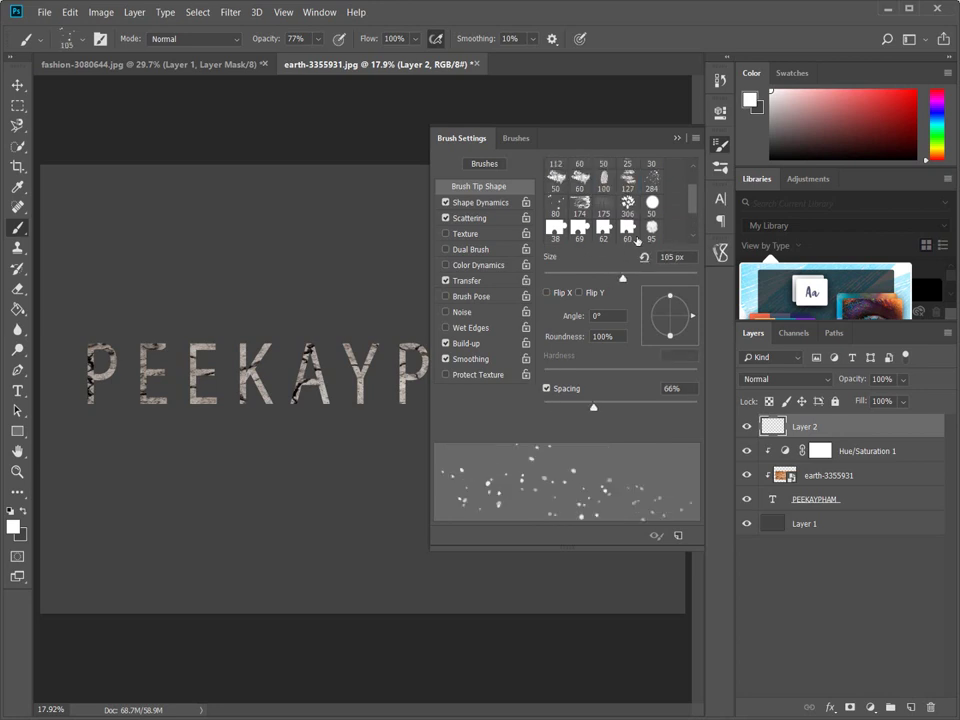
{"action": "left_click", "coordinate": [581, 207]}
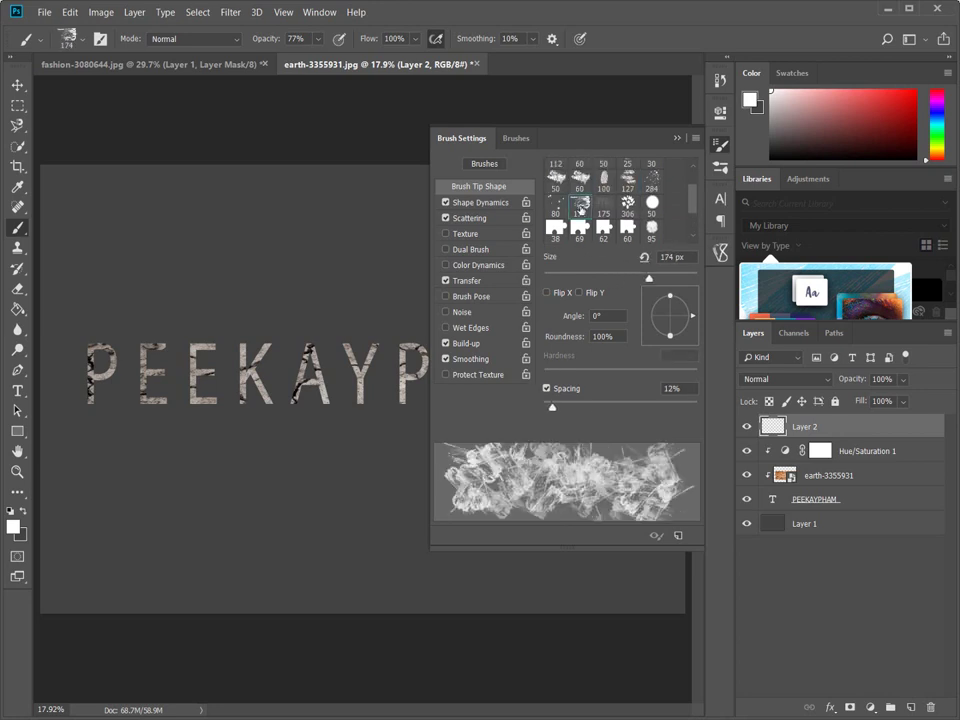
{"action": "left_click", "coordinate": [470, 206]}
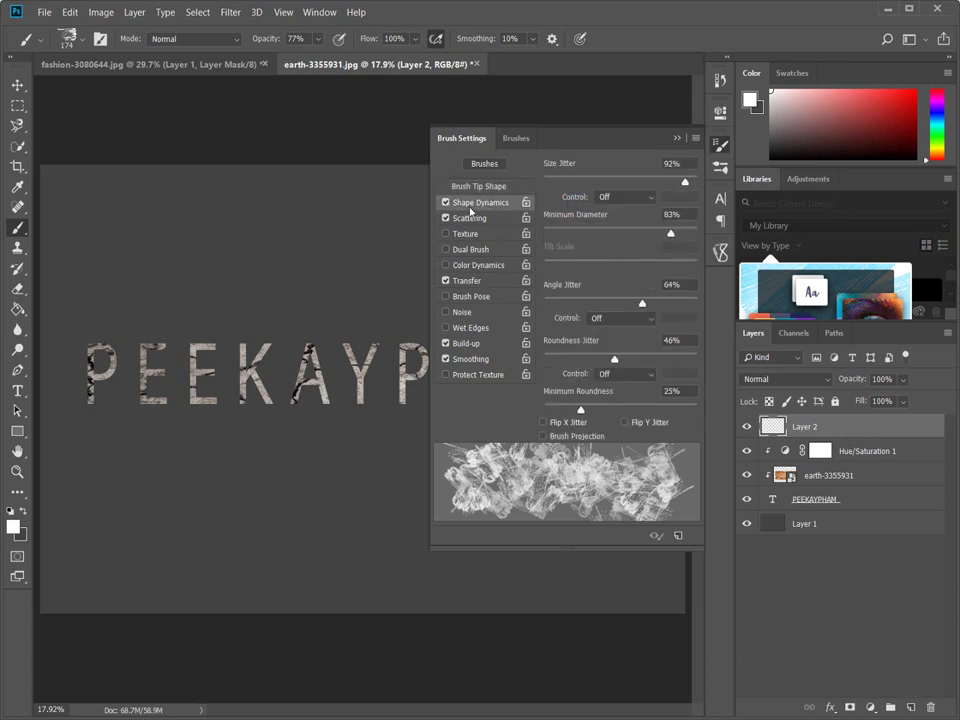
- Set Minimum Roundness to 69%, merge the text, texture and adjustment, and add a white mask
{"action": "left_click_drag", "start_coordinate": [580, 409], "coordinate": [650, 420]}
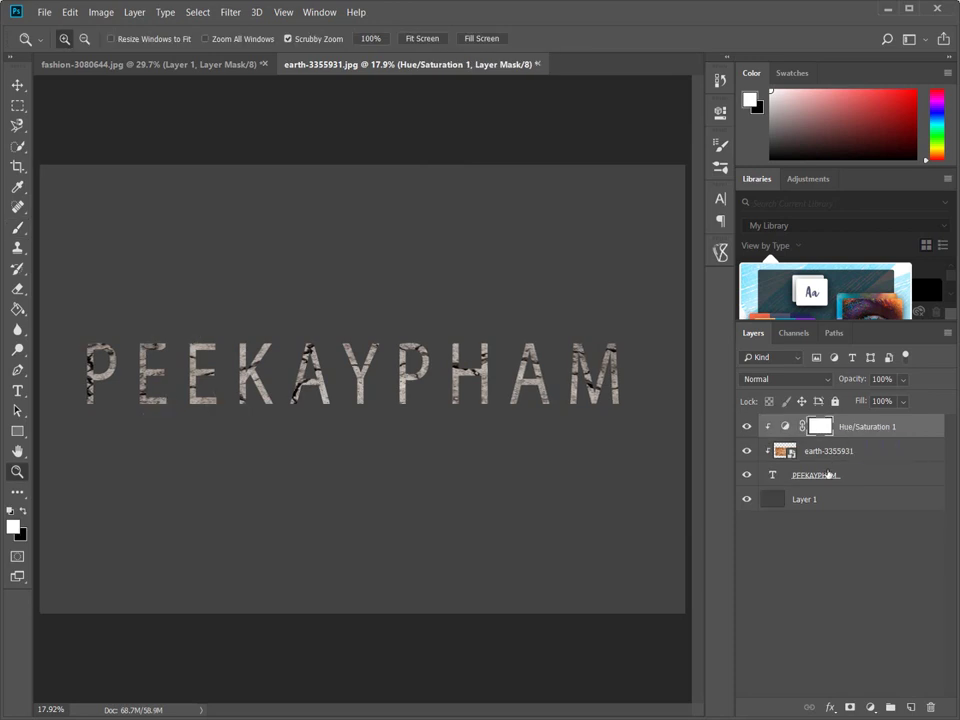
{"action": "left_click", "coordinate": [828, 475], "text": "shift"}
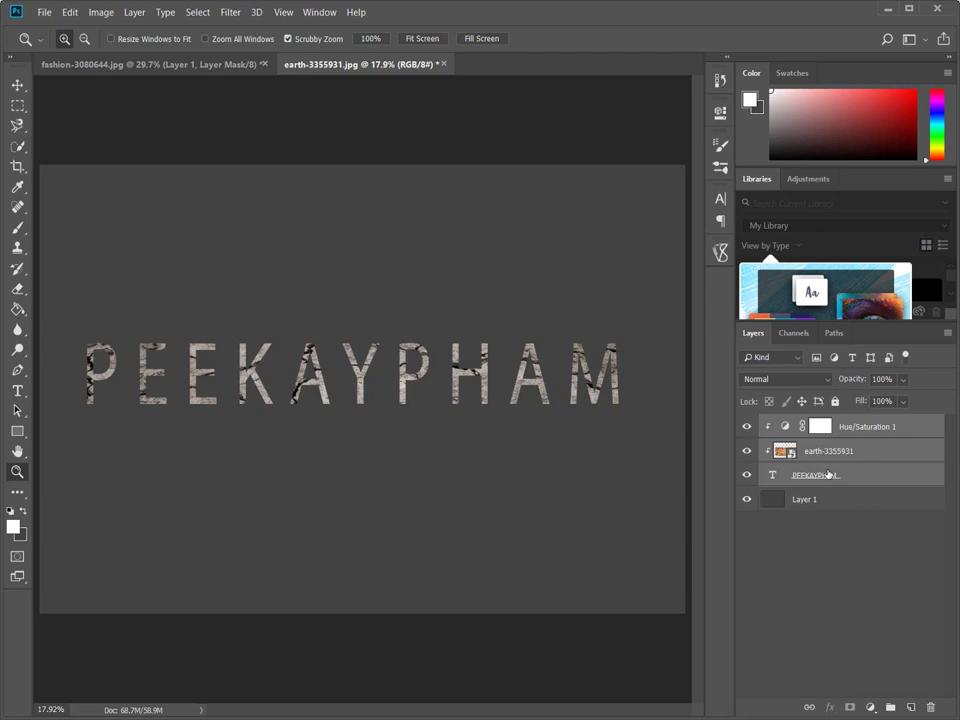
{"action": "key", "text": "ctrl+e"}
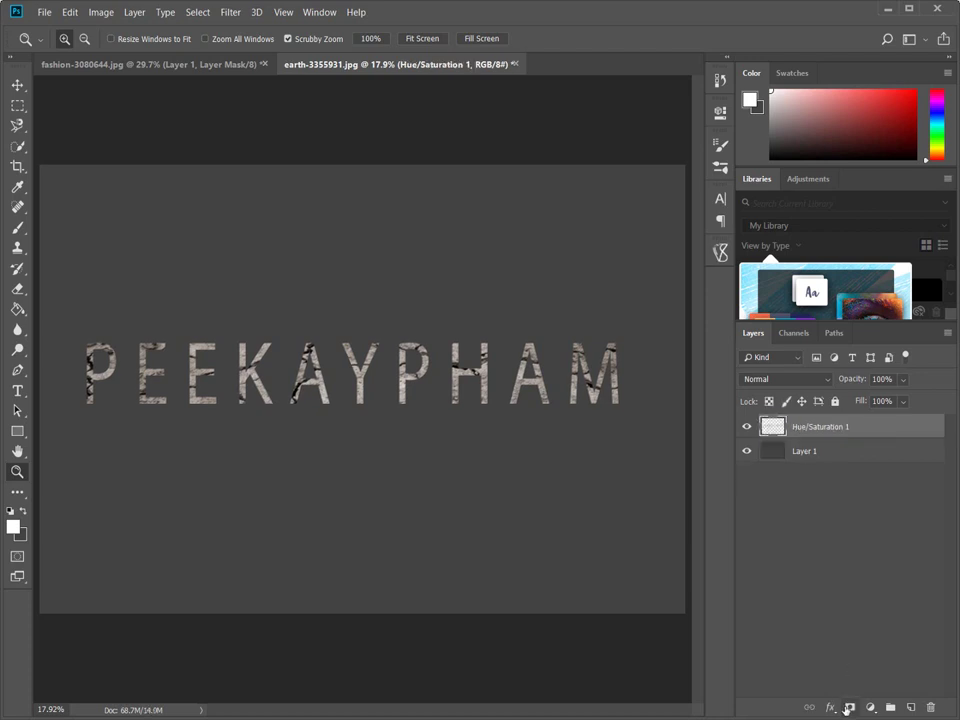
{"action": "left_click", "coordinate": [849, 707]}
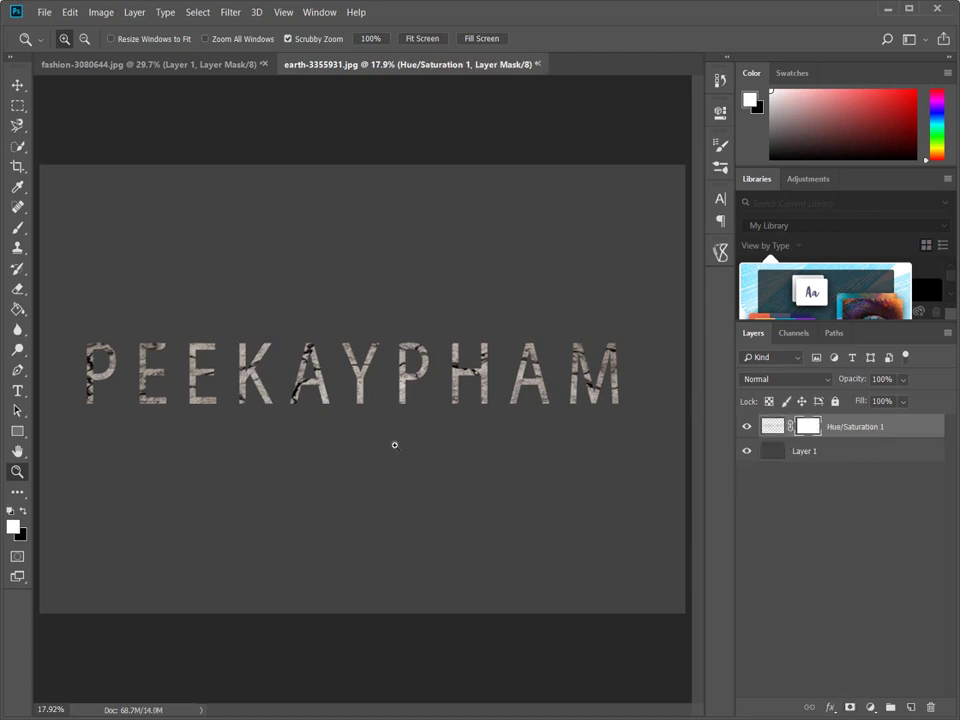
- Paint black with a 1102 px brush at 100% opacity across letters Y to M in the mask
{"action": "key", "text": "b"}
{"action": "key", "text": "x"}
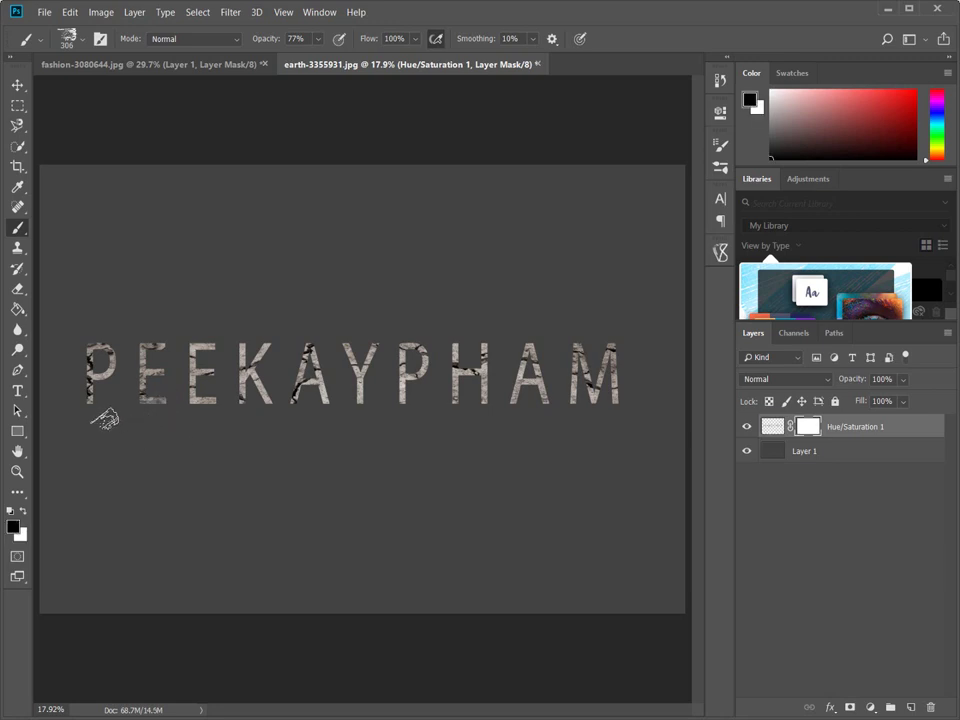
{"action": "right_click", "coordinate": [184, 416]}
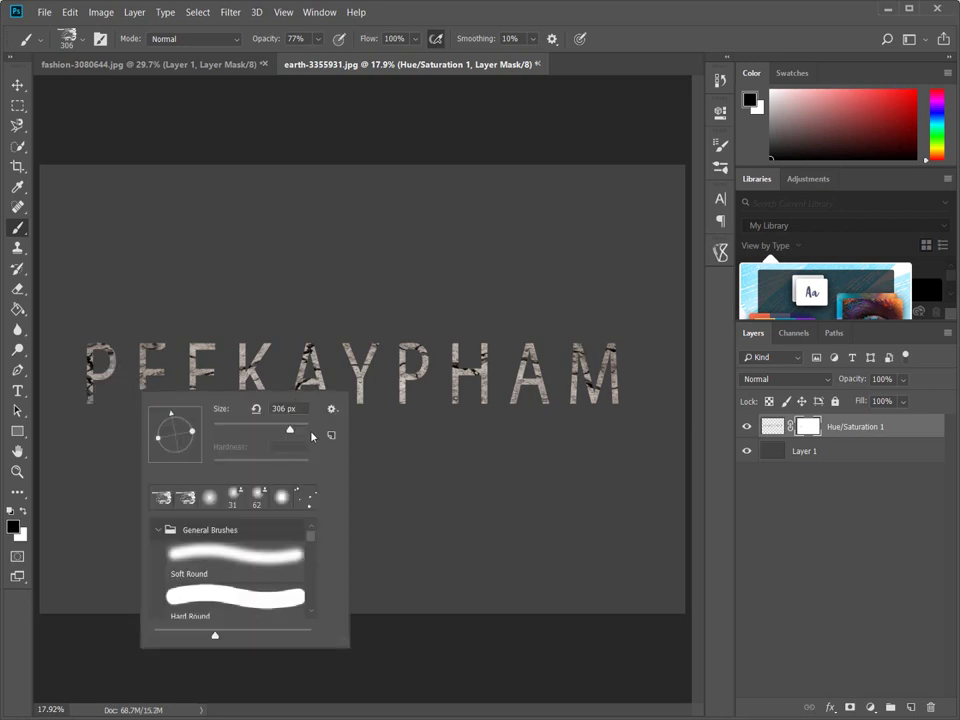
{"action": "left_click_drag", "start_coordinate": [303, 430], "coordinate": [312, 430]}
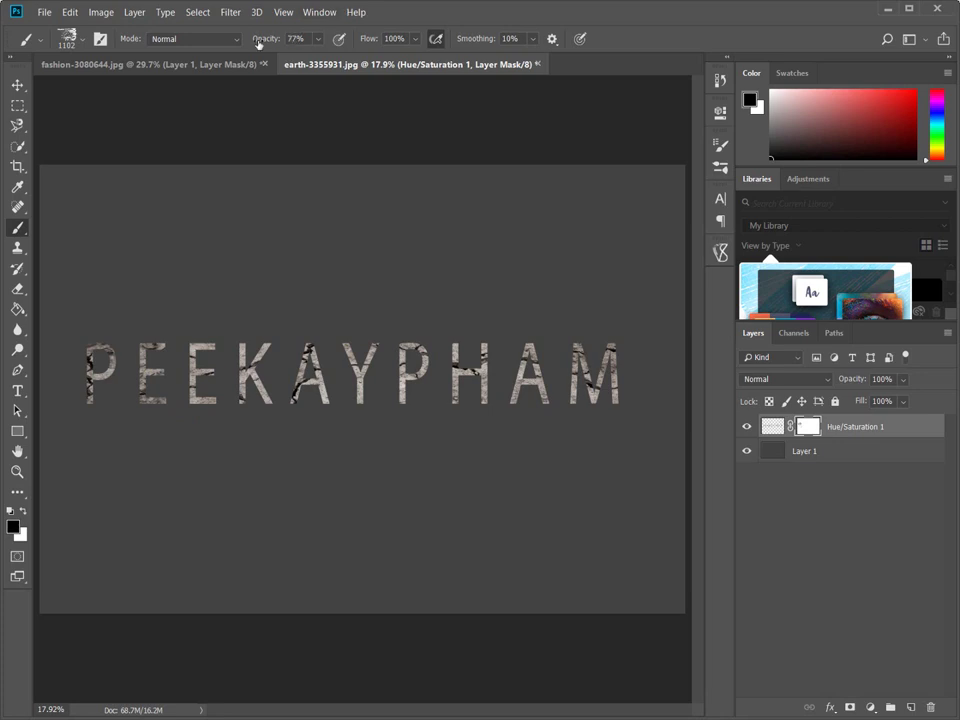
{"action": "left_click_drag", "start_coordinate": [266, 38], "coordinate": [301, 103]}
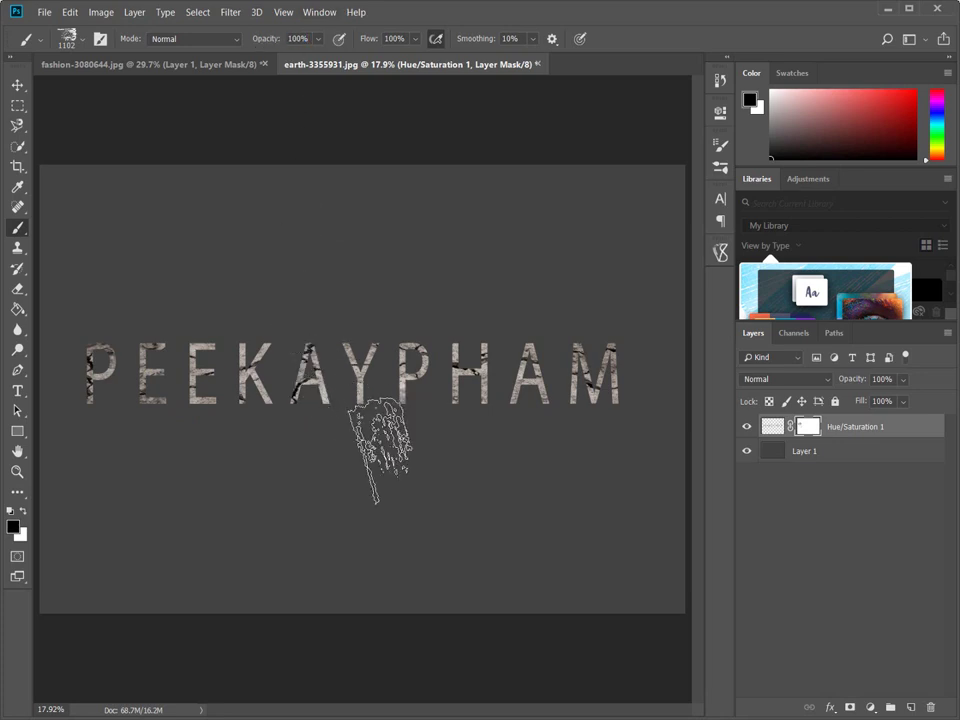
{"action": "mouse_move", "coordinate": [370, 420]}
{"action": "left_mouse_down"}
{"action": "mouse_move", "coordinate": [418, 407]}
{"action": "mouse_move", "coordinate": [605, 408]}
{"action": "left_mouse_up"}
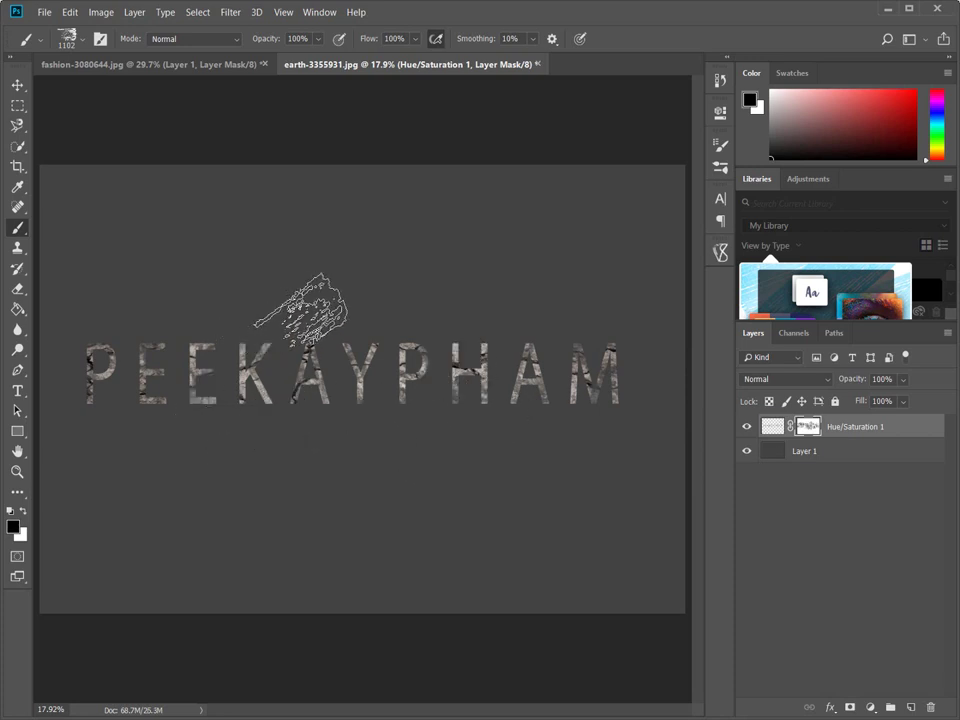
- Add a new layer with white as the painting colour and choose Import Brushes
{"action": "left_click", "coordinate": [910, 707]}
{"action": "key", "text": "x"}
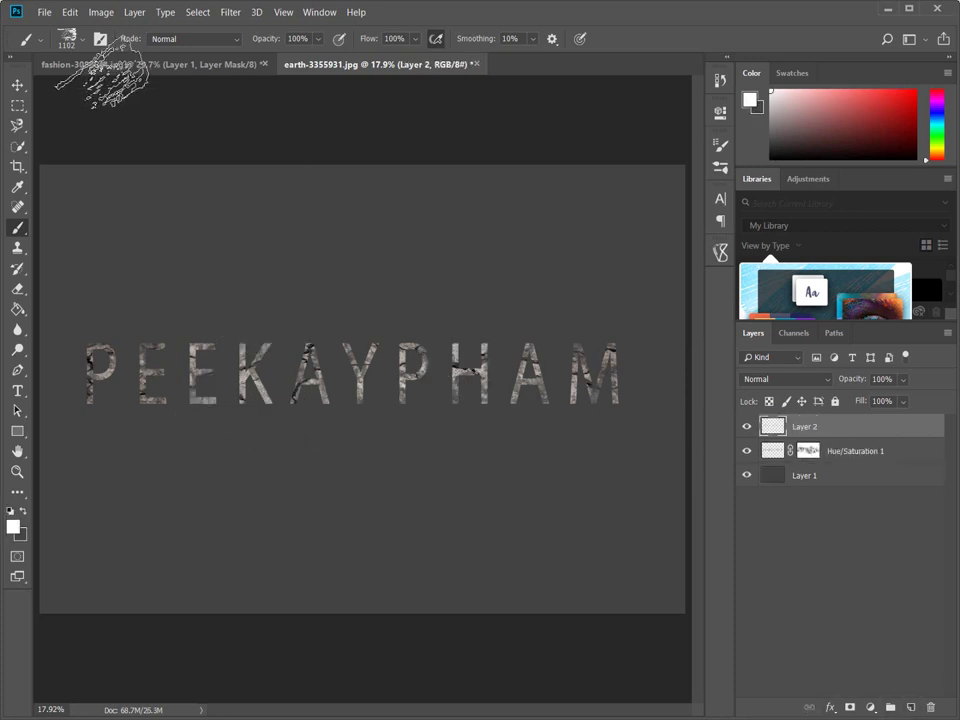
{"action": "right_click", "coordinate": [327, 281]}
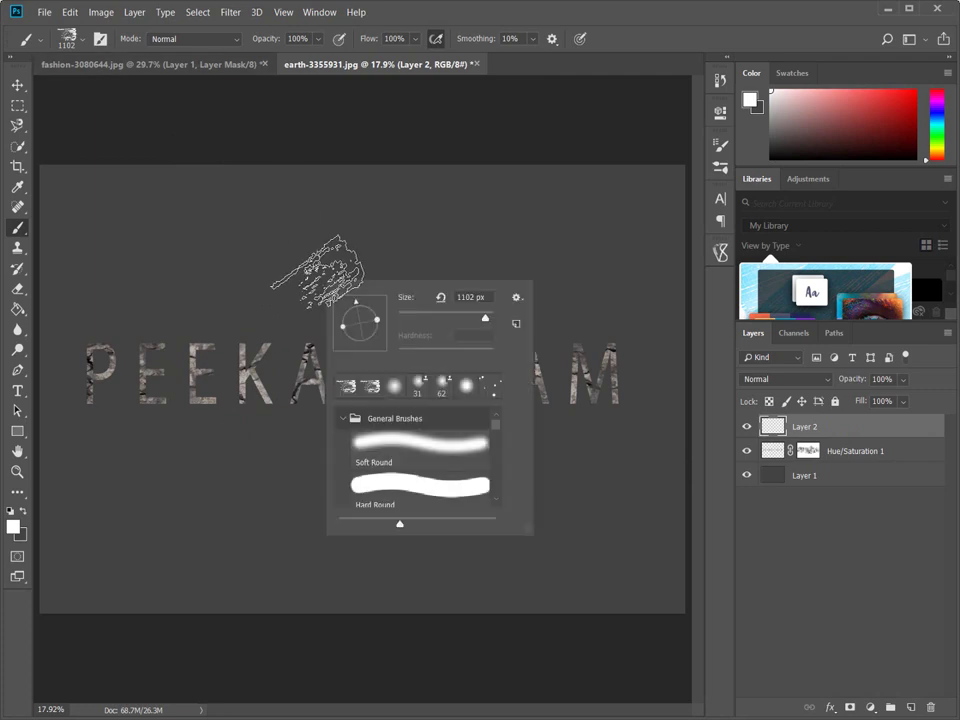
{"action": "left_click", "coordinate": [516, 297]}
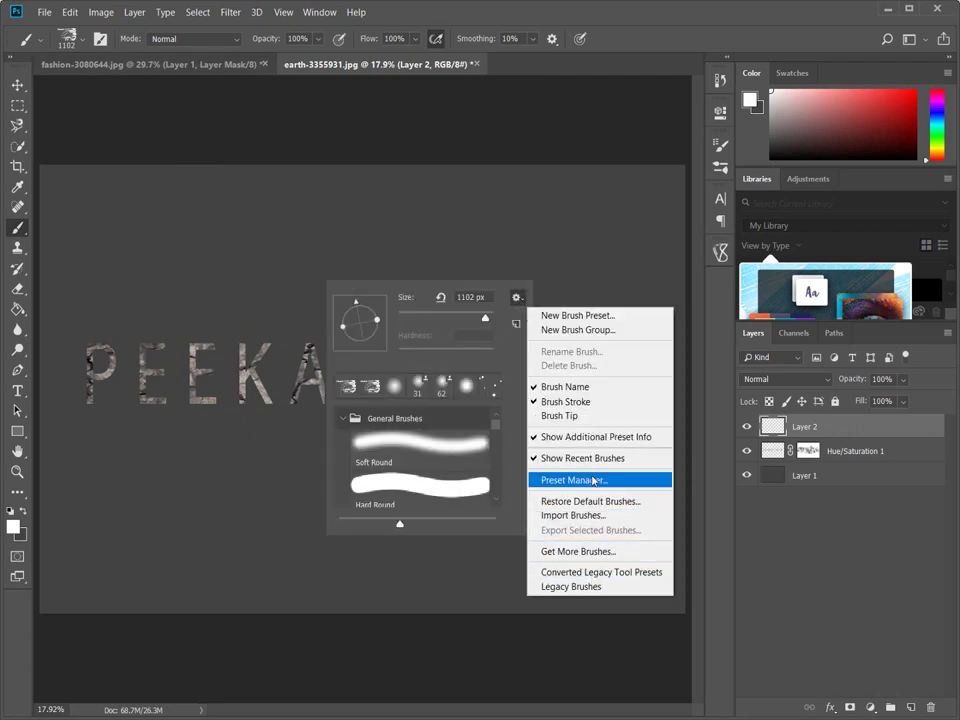
{"action": "key", "text": "Escape"}
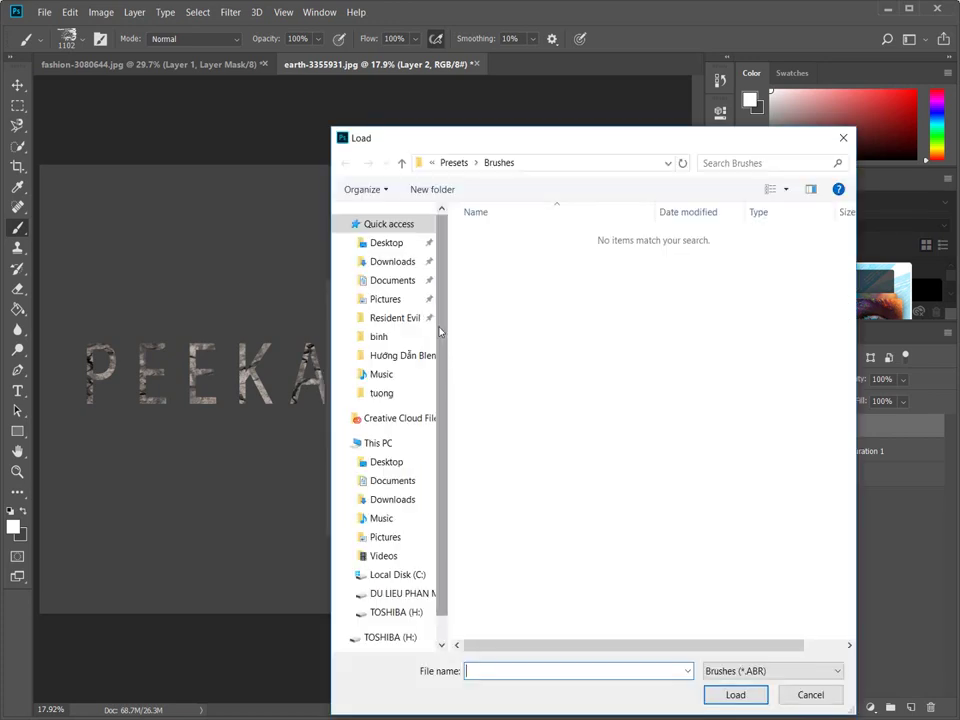
- Load Free Dust Photoshop Brushes.abr from TOSHIBA (H:) > chu be
{"action": "left_click", "coordinate": [395, 612]}
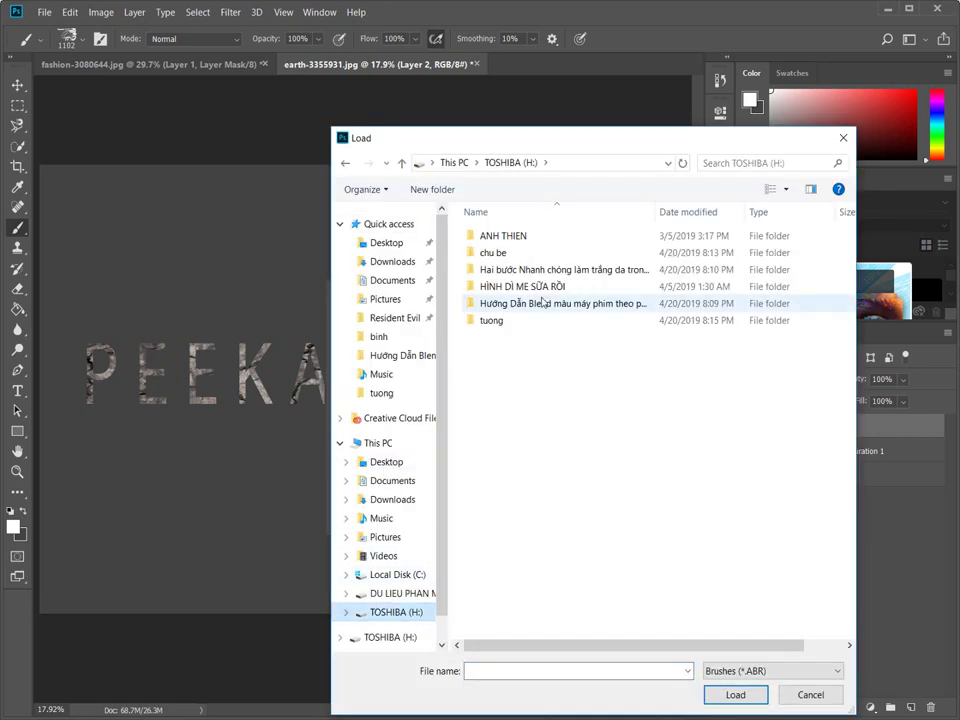
{"action": "double_click", "coordinate": [512, 253]}
{"action": "left_click", "coordinate": [505, 240]}
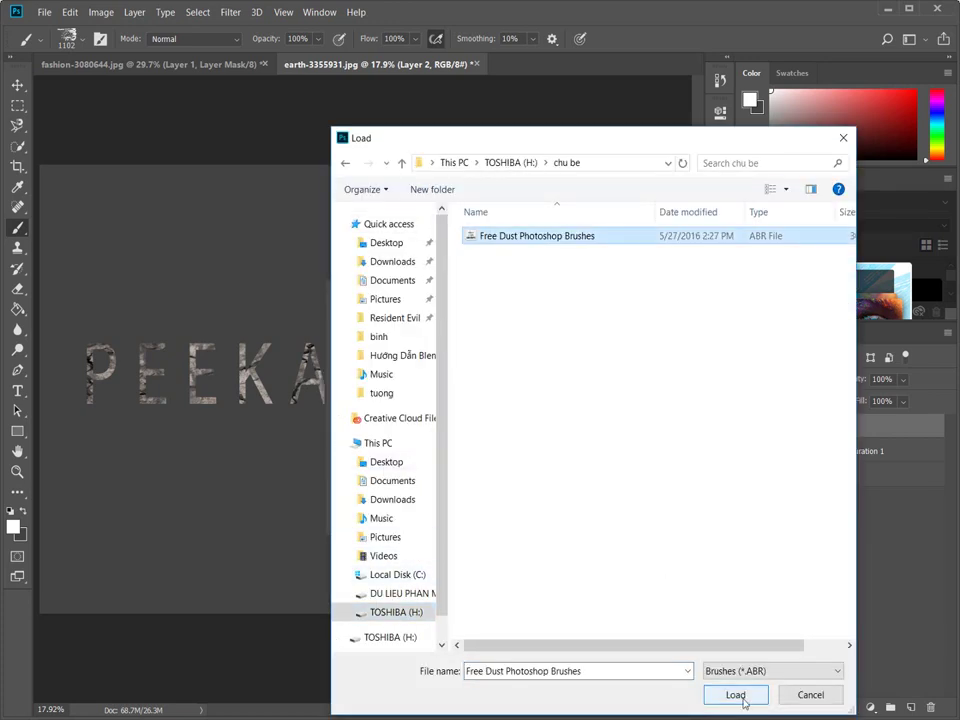
{"action": "left_click", "coordinate": [735, 694]}
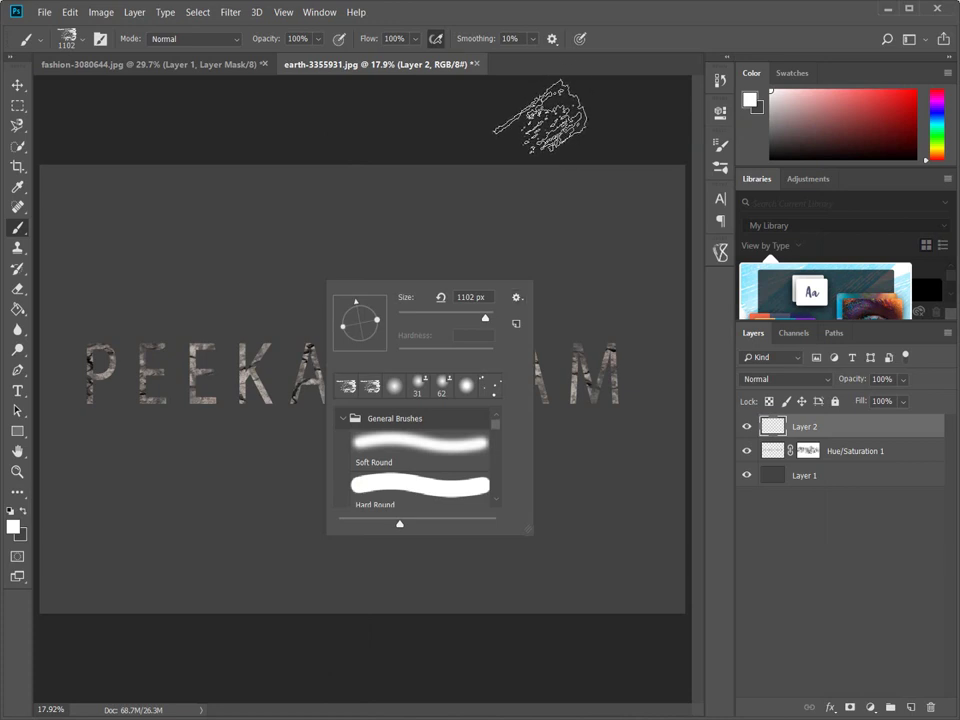
- Expand the Free Dust Photoshop Brushes set and step through dst1–dst3 dust brushes
{"action": "scroll", "coordinate": [410, 495], "scroll_direction": "down", "scroll_amount": 1}
{"action": "scroll", "coordinate": [430, 480], "scroll_direction": "down", "scroll_amount": 3}
{"action": "scroll", "coordinate": [470, 458], "scroll_direction": "down", "scroll_amount": 1}
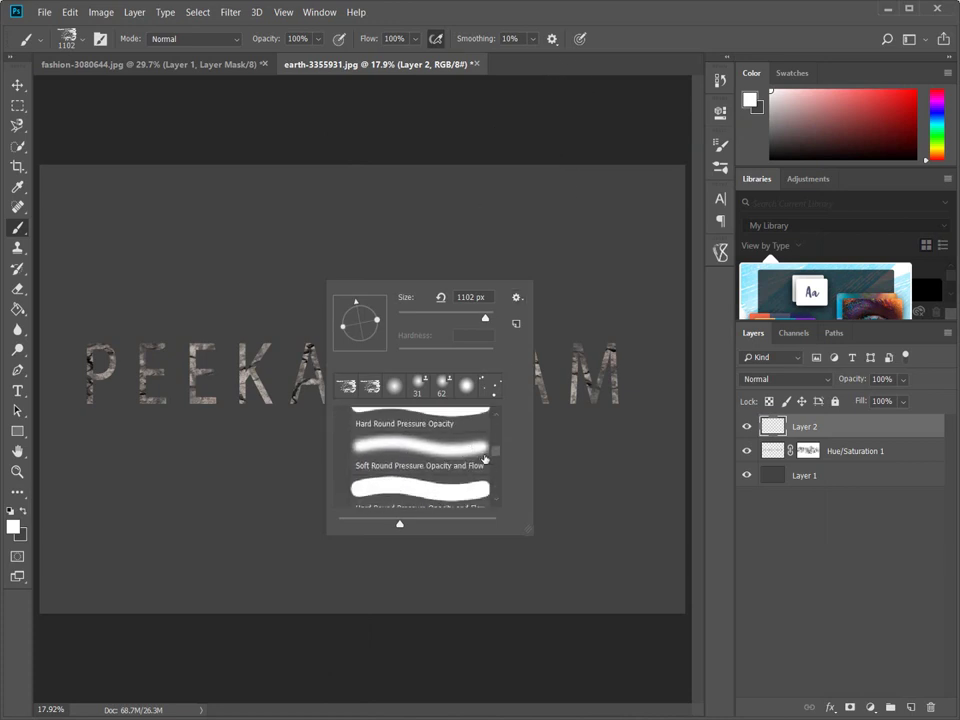
{"action": "scroll", "coordinate": [493, 457], "scroll_direction": "down", "scroll_amount": 1}
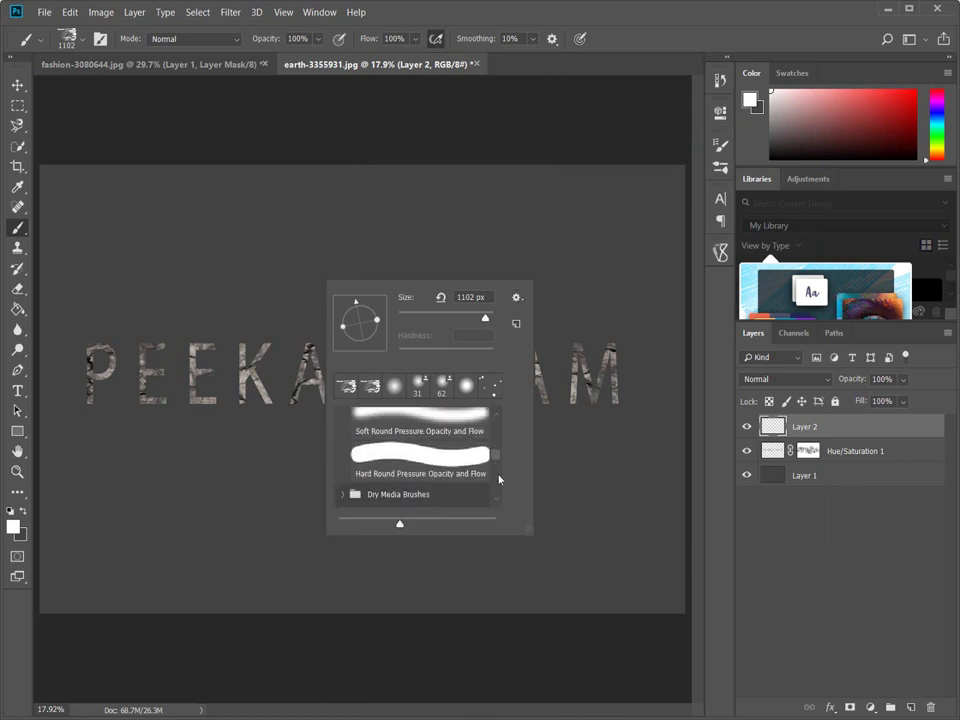
{"action": "scroll", "coordinate": [499, 480], "scroll_direction": "down", "scroll_amount": 5}
{"action": "left_click", "coordinate": [415, 495]}
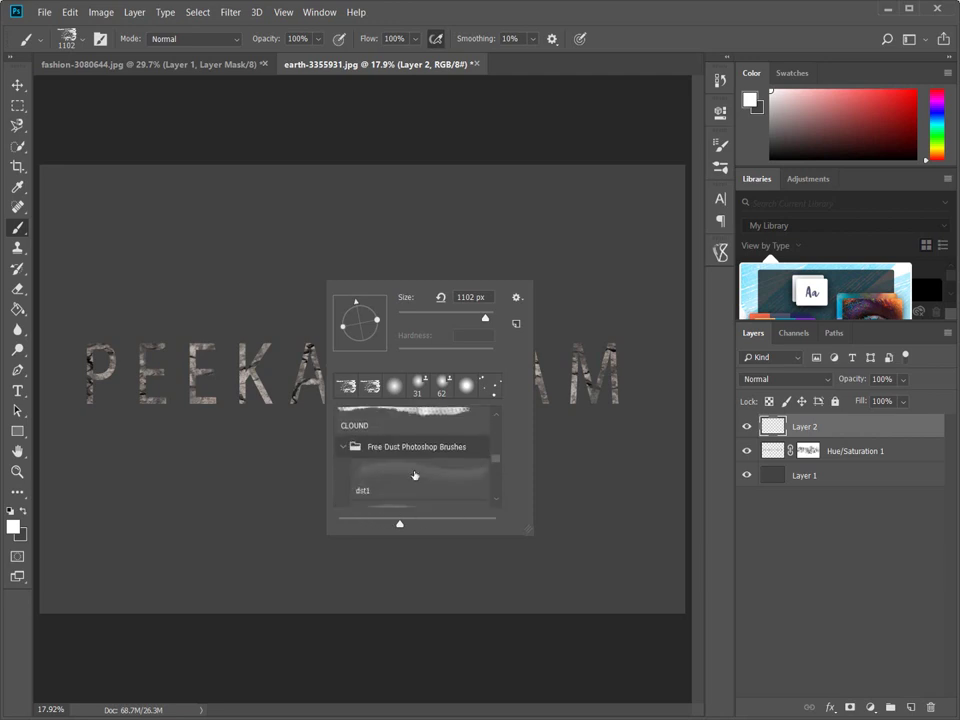
{"action": "scroll", "coordinate": [405, 480], "scroll_direction": "down", "scroll_amount": 1}
{"action": "left_click", "coordinate": [395, 457]}
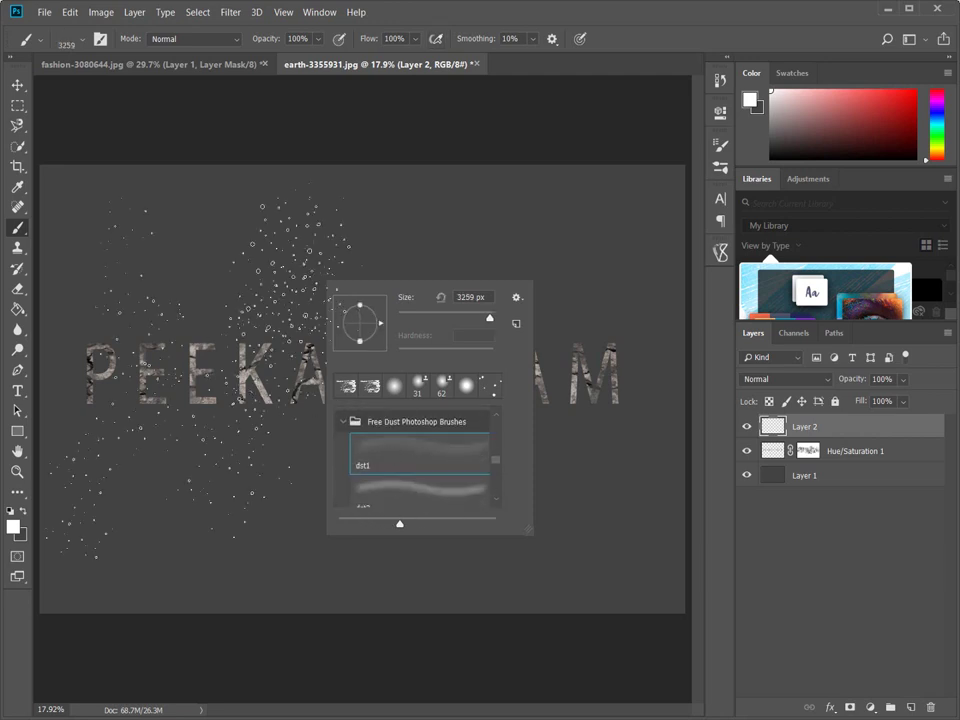
{"action": "left_click", "coordinate": [415, 485]}
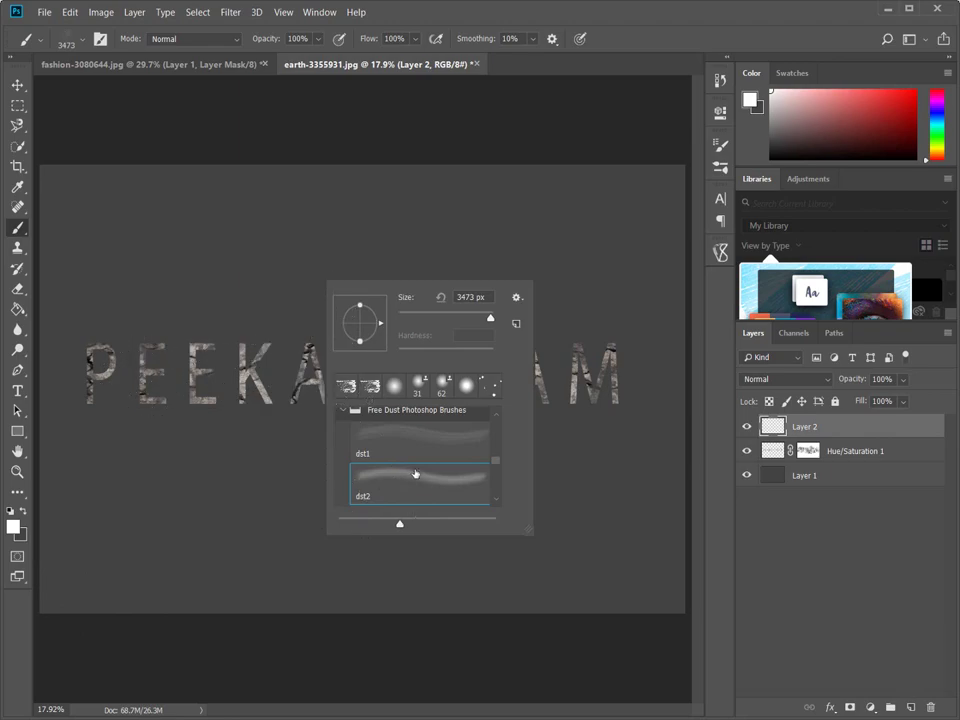
{"action": "key", "text": "period"}
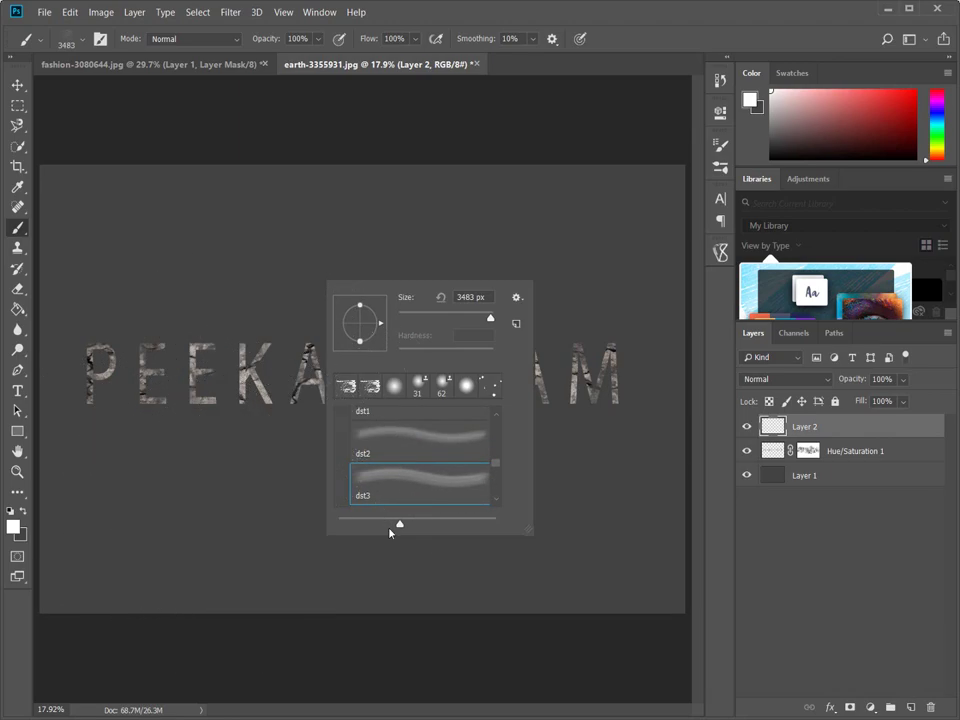
- Stamp white dust on the lower left, then shrink the dust brush
{"action": "left_click", "coordinate": [500, 15]}
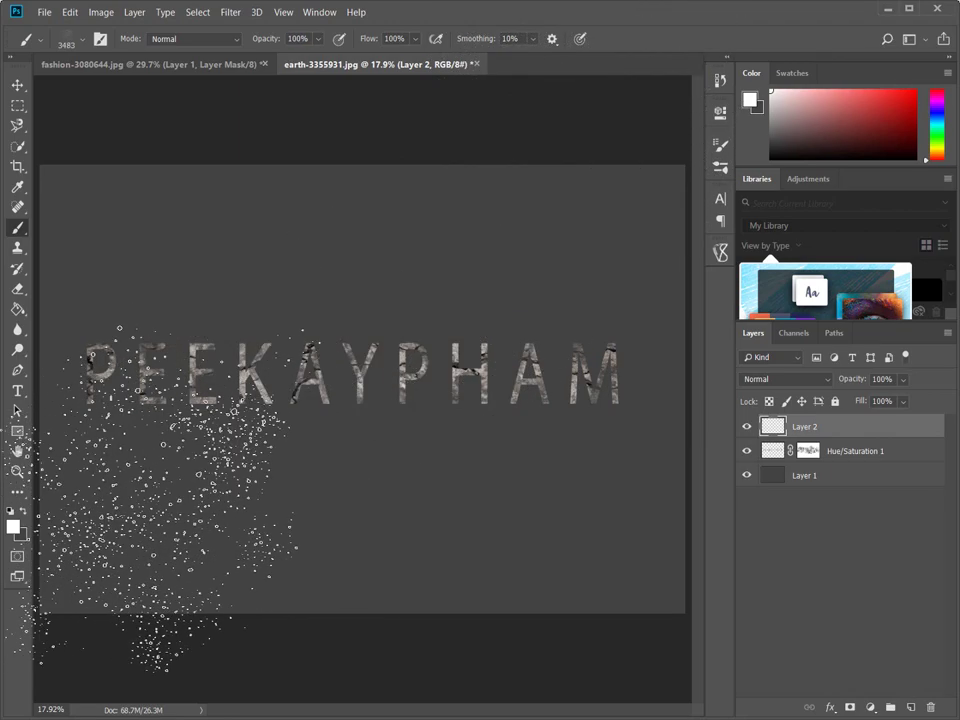
{"action": "left_click", "coordinate": [162, 502]}
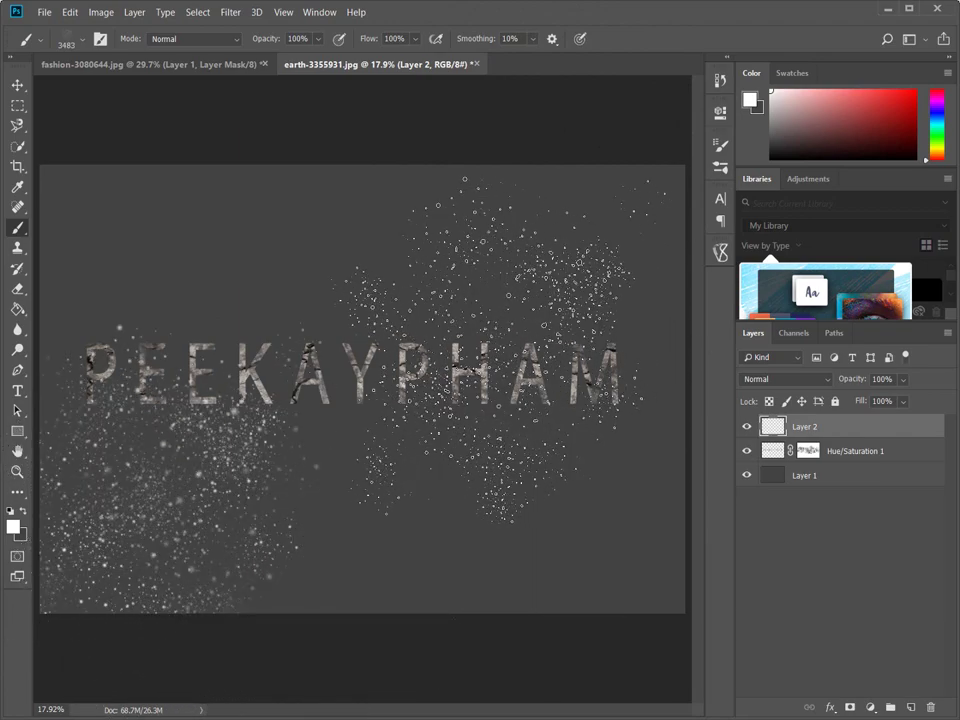
{"action": "right_click", "coordinate": [178, 210]}
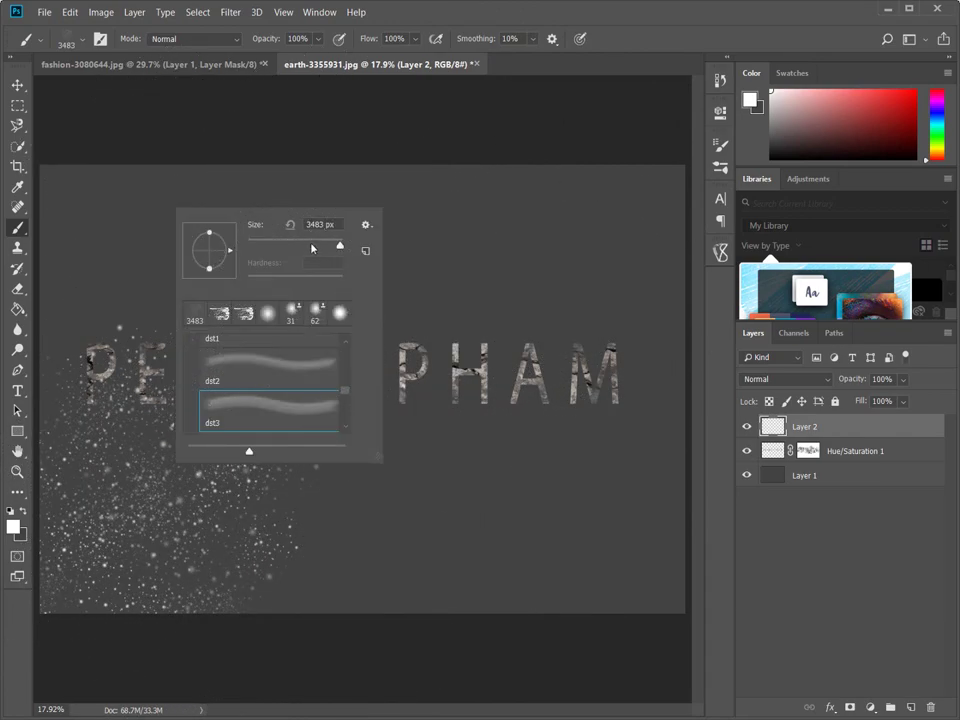
{"action": "left_click_drag", "start_coordinate": [311, 247], "coordinate": [279, 244]}
{"action": "key", "text": "Return"}
- Enlarge the brush to 2520 px and paint dust near the top centre and lower left
{"action": "right_click", "coordinate": [243, 368]}
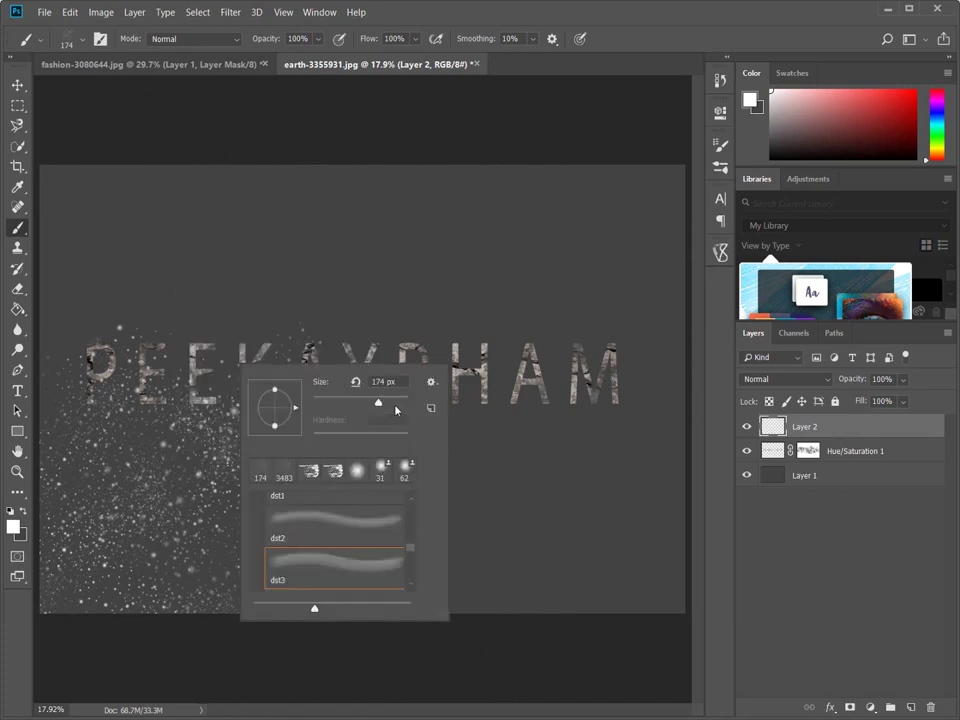
{"action": "left_click_drag", "start_coordinate": [378, 402], "coordinate": [400, 402]}
{"action": "left_click_drag", "start_coordinate": [260, 300], "coordinate": [380, 200]}
{"action": "left_click_drag", "start_coordinate": [530, 600], "coordinate": [690, 450]}
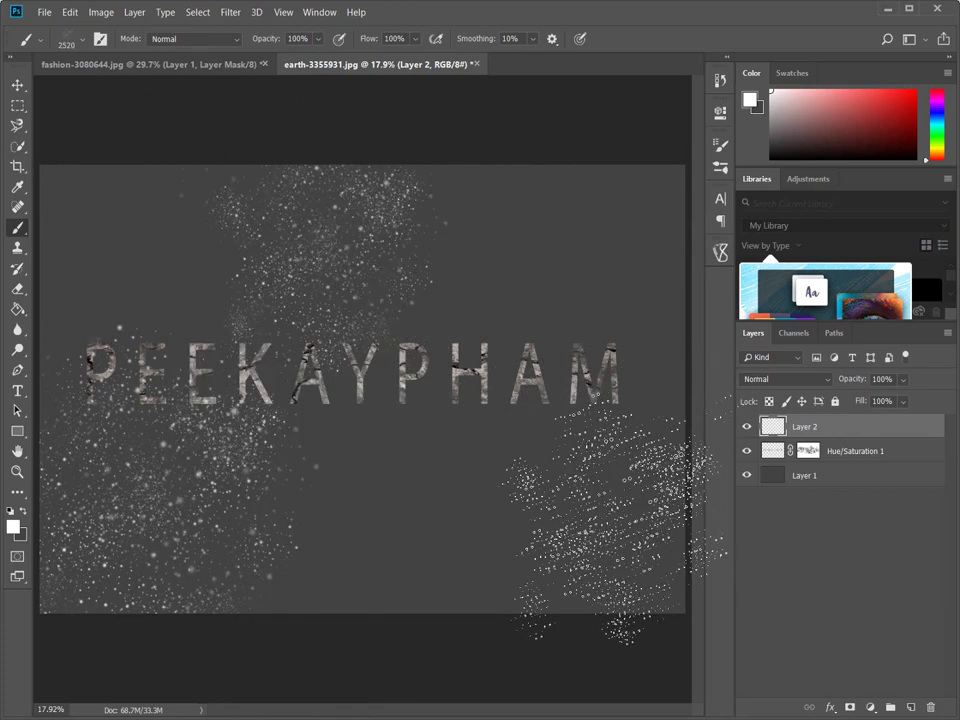
{"action": "key", "text": "ctrl+z"}
{"action": "left_click_drag", "start_coordinate": [300, 590], "coordinate": [383, 466]}
- Resize the dust brush (448, 511, then 3228 px) and stamp dust on the right and upper left
{"action": "right_click", "coordinate": [383, 466]}
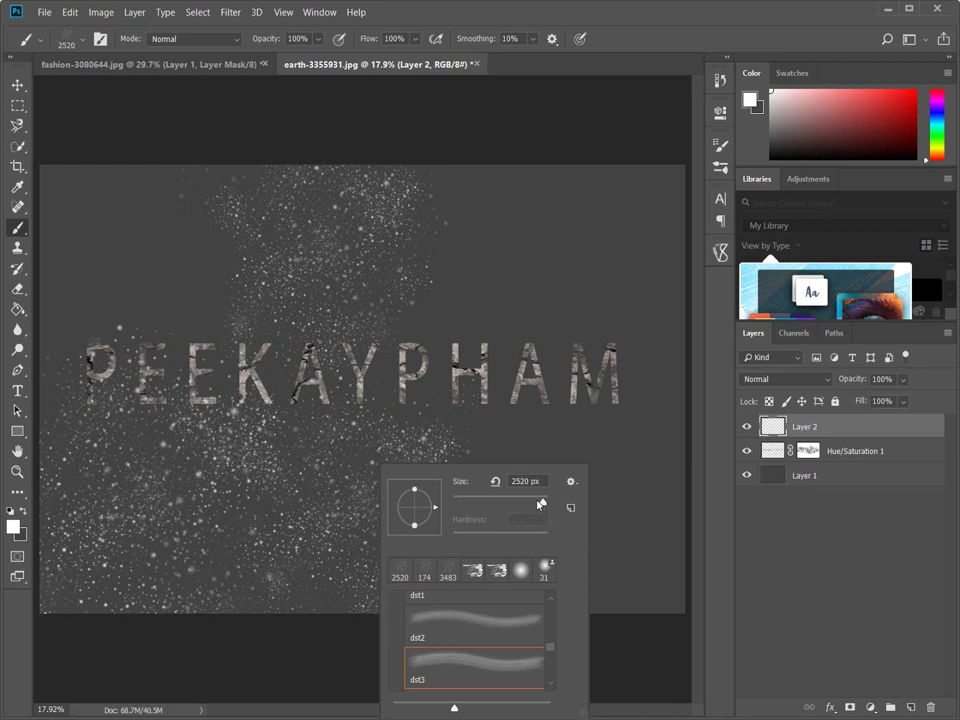
{"action": "left_click_drag", "start_coordinate": [541, 503], "coordinate": [480, 503]}
{"action": "key", "text": "Return"}
{"action": "right_click", "coordinate": [645, 445]}
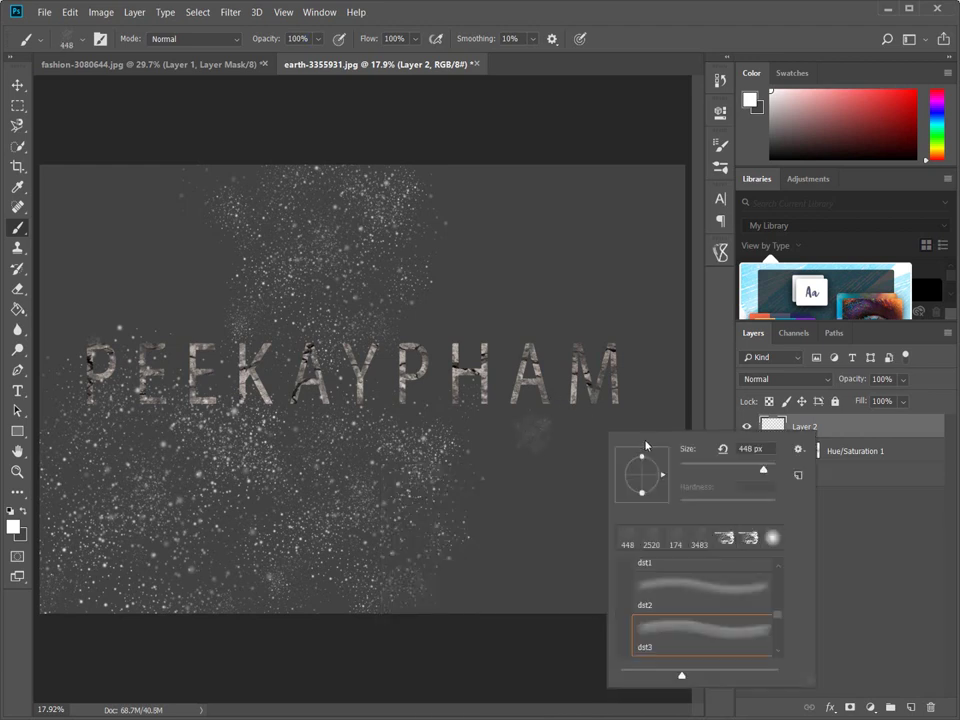
{"action": "left_click_drag", "start_coordinate": [767, 472], "coordinate": [776, 472]}
{"action": "key", "text": "Return"}
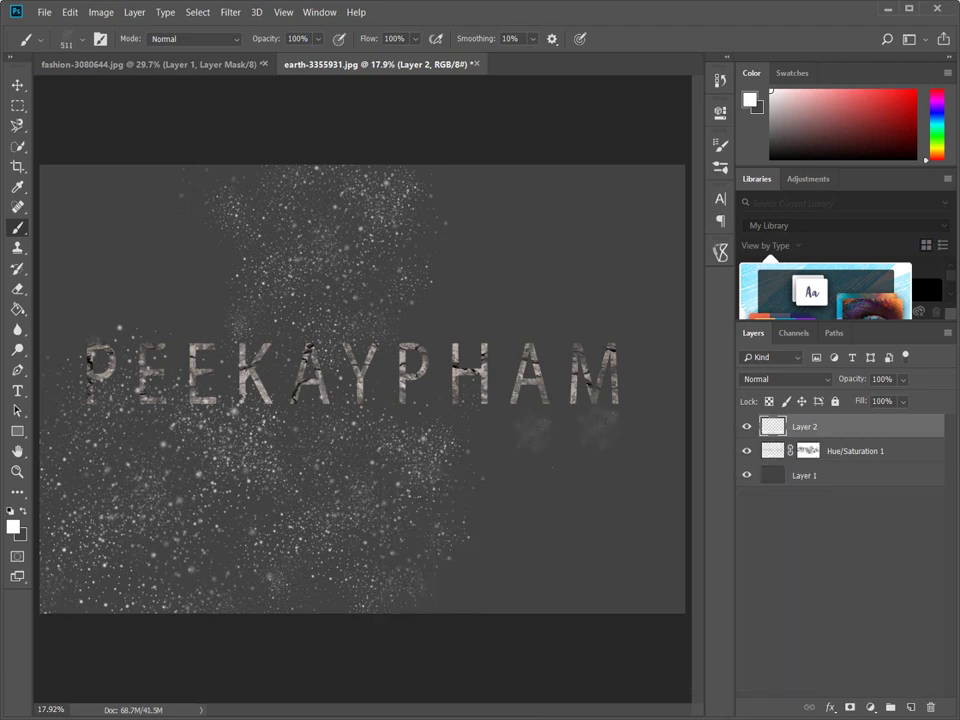
{"action": "right_click", "coordinate": [548, 480]}
{"action": "left_click_drag", "start_coordinate": [711, 502], "coordinate": [716, 502]}
{"action": "key", "text": "Return"}
{"action": "left_click", "coordinate": [560, 450]}
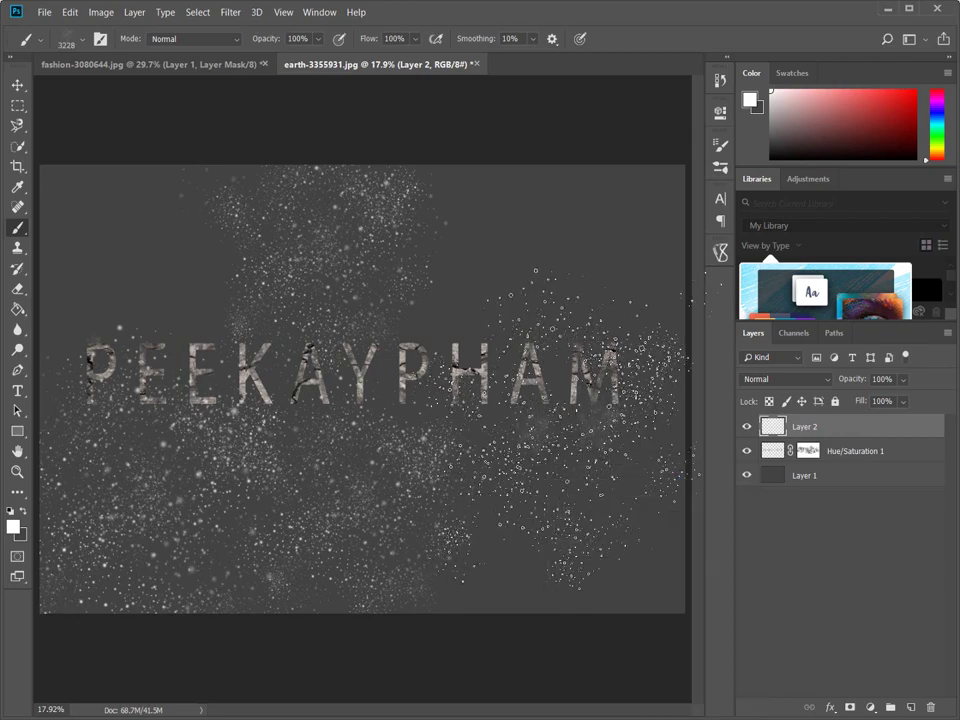
{"action": "left_click_drag", "start_coordinate": [455, 150], "coordinate": [105, 160]}
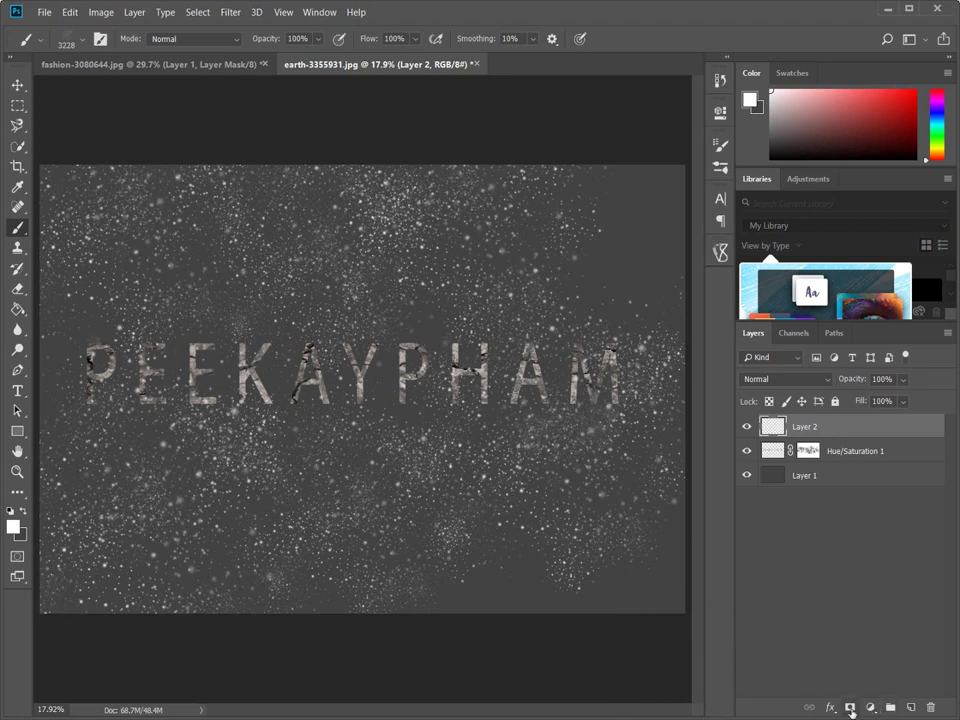
- Switch the brush to the dst5 and then dst6 dust presets
{"action": "right_click", "coordinate": [526, 386]}
{"action": "scroll", "coordinate": [608, 585], "scroll_direction": "down", "scroll_amount": 2}
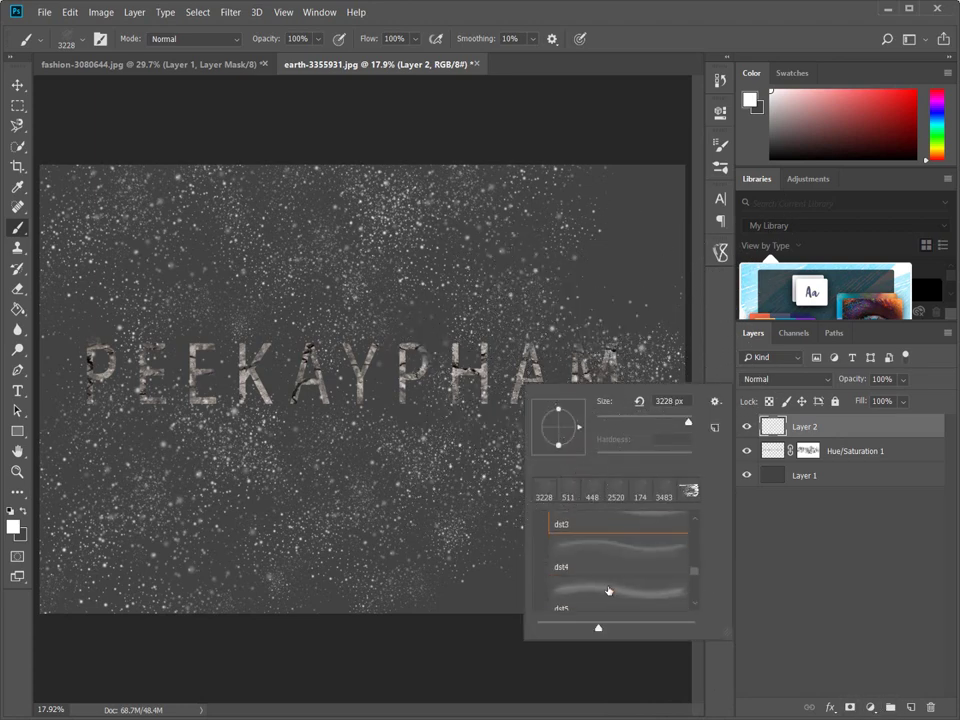
{"action": "left_click", "coordinate": [608, 585]}
{"action": "scroll", "coordinate": [621, 596], "scroll_direction": "down", "scroll_amount": 1}
{"action": "left_click", "coordinate": [621, 596]}
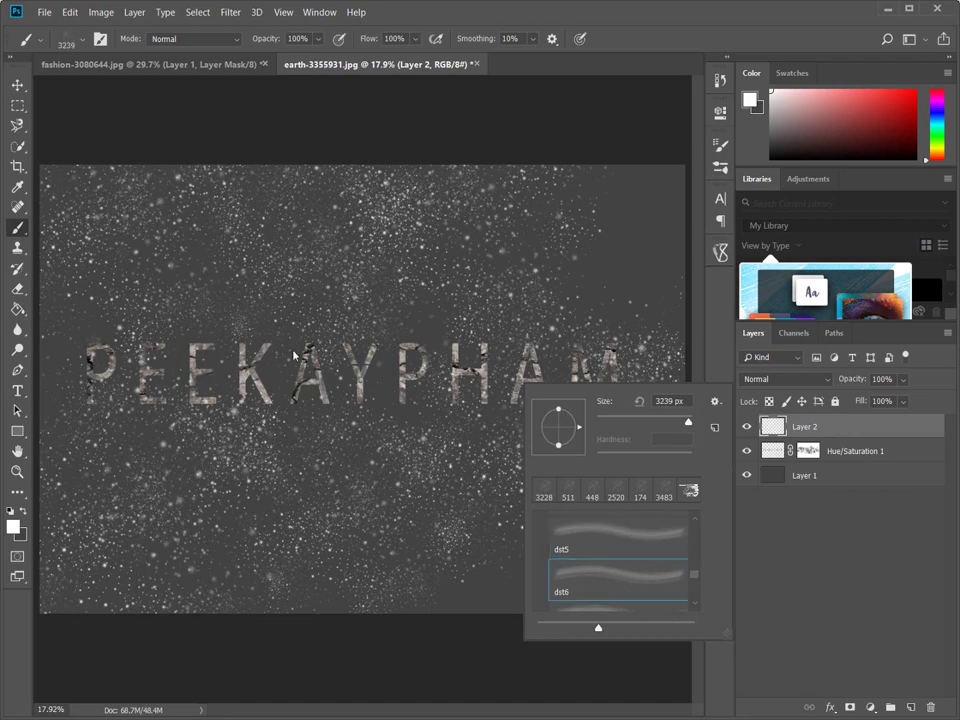
{"action": "key", "text": "Escape"}
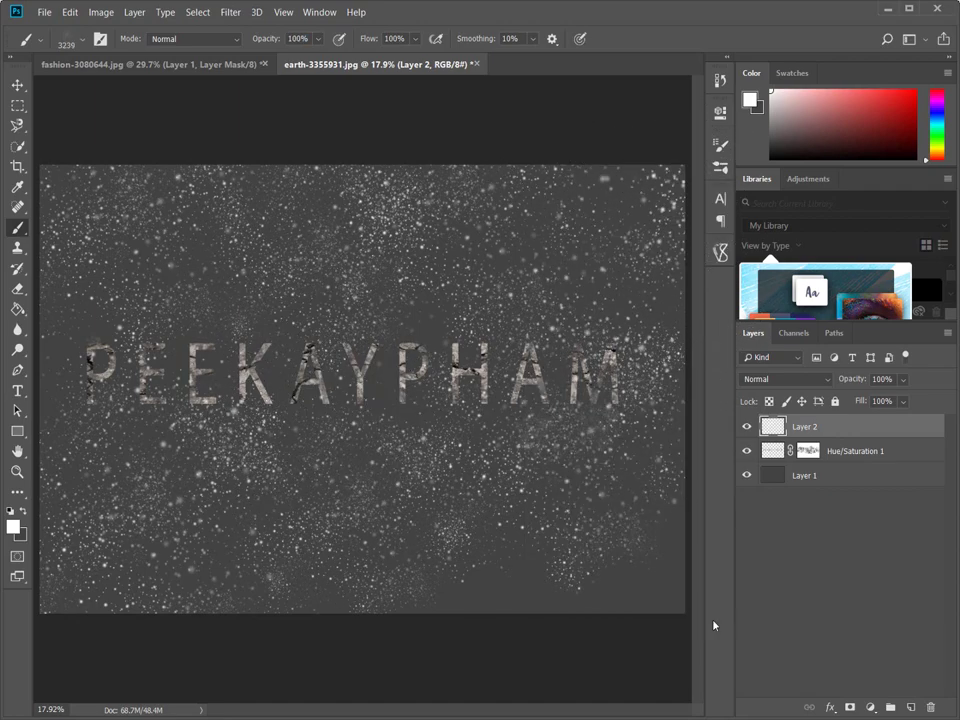
- Switch the brush to the dst8 and then dst11 dust presets
{"action": "right_click", "coordinate": [534, 464]}
{"action": "scroll", "coordinate": [613, 661], "scroll_direction": "down", "scroll_amount": 2}
{"action": "left_click", "coordinate": [613, 661]}
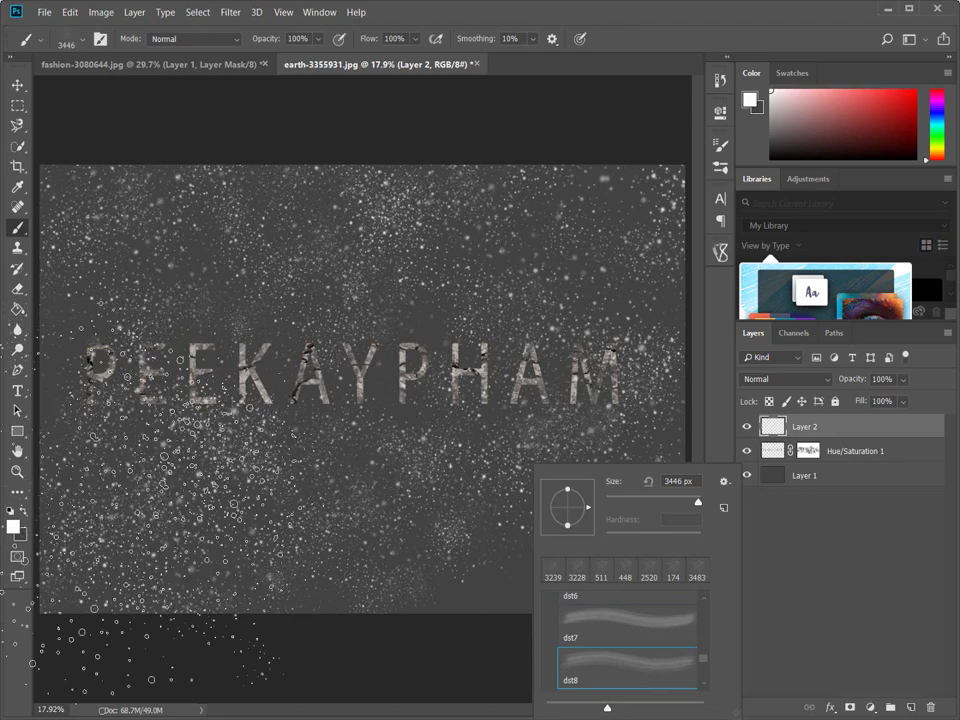
{"action": "key", "text": "Escape"}
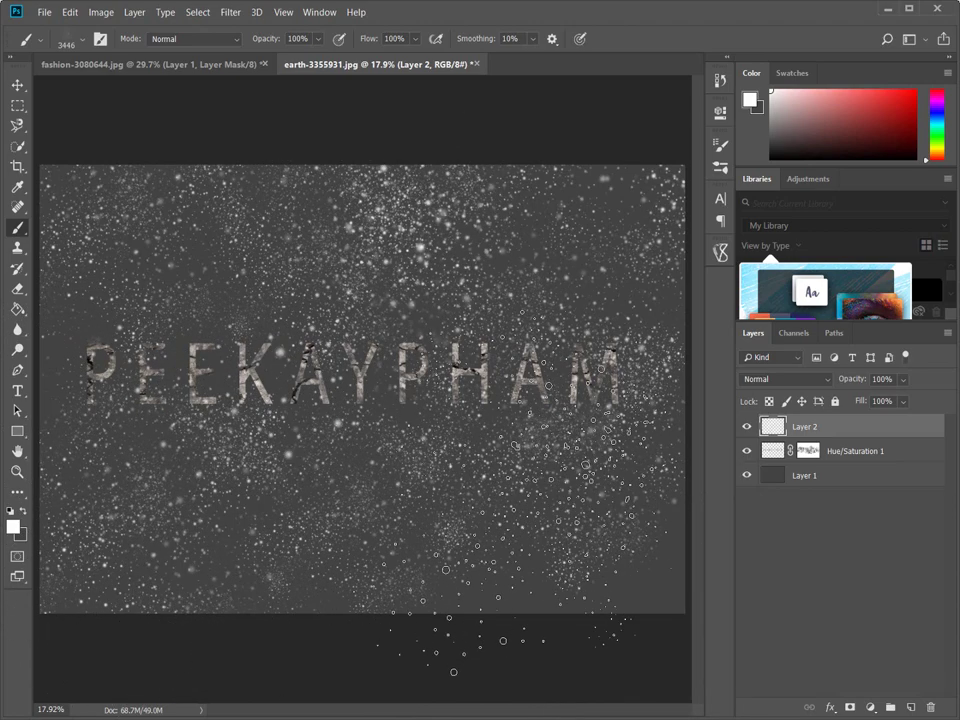
{"action": "right_click", "coordinate": [540, 463]}
{"action": "scroll", "coordinate": [629, 646], "scroll_direction": "down", "scroll_amount": 2}
{"action": "left_click", "coordinate": [629, 650]}
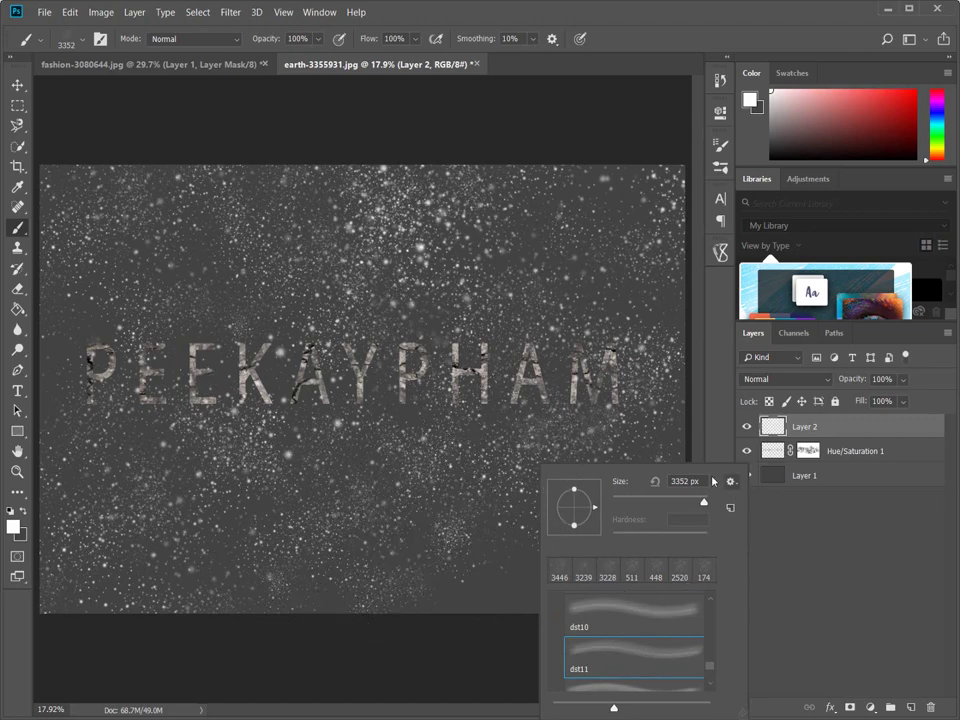
{"action": "right_click", "coordinate": [418, 346]}
{"action": "scroll", "coordinate": [590, 540], "scroll_direction": "up", "scroll_amount": 2}
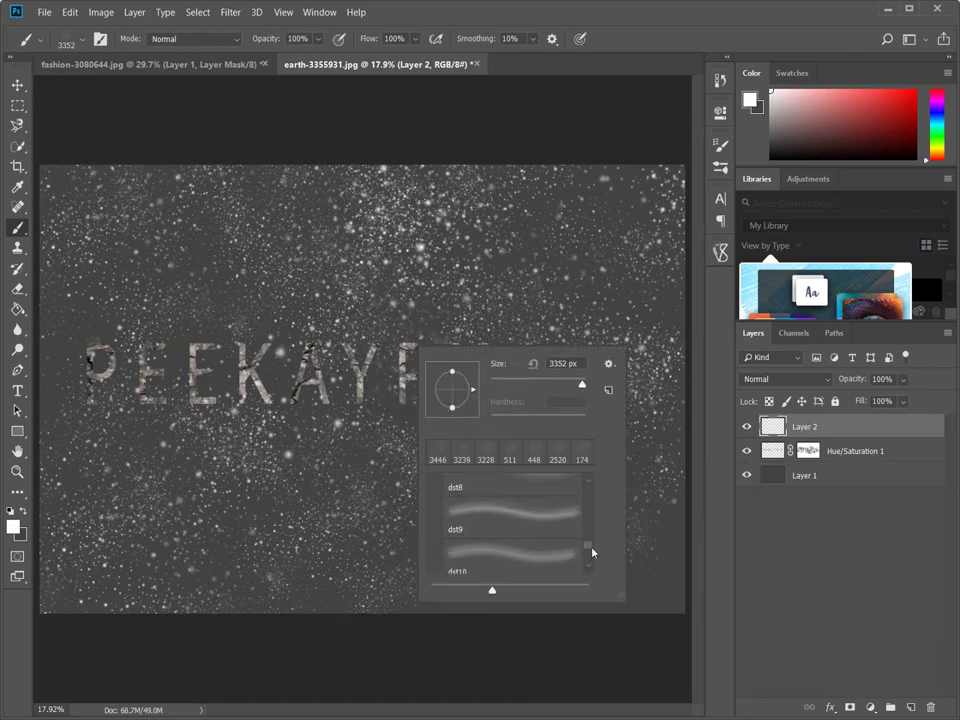
- Collapse General Brushes and choose KYLE Ultimate Inking Thick 'n Thin from Wet Media Brushes
{"action": "scroll", "coordinate": [590, 550], "scroll_direction": "down", "scroll_amount": 3}
{"action": "scroll", "coordinate": [590, 500], "scroll_direction": "up", "scroll_amount": 5}
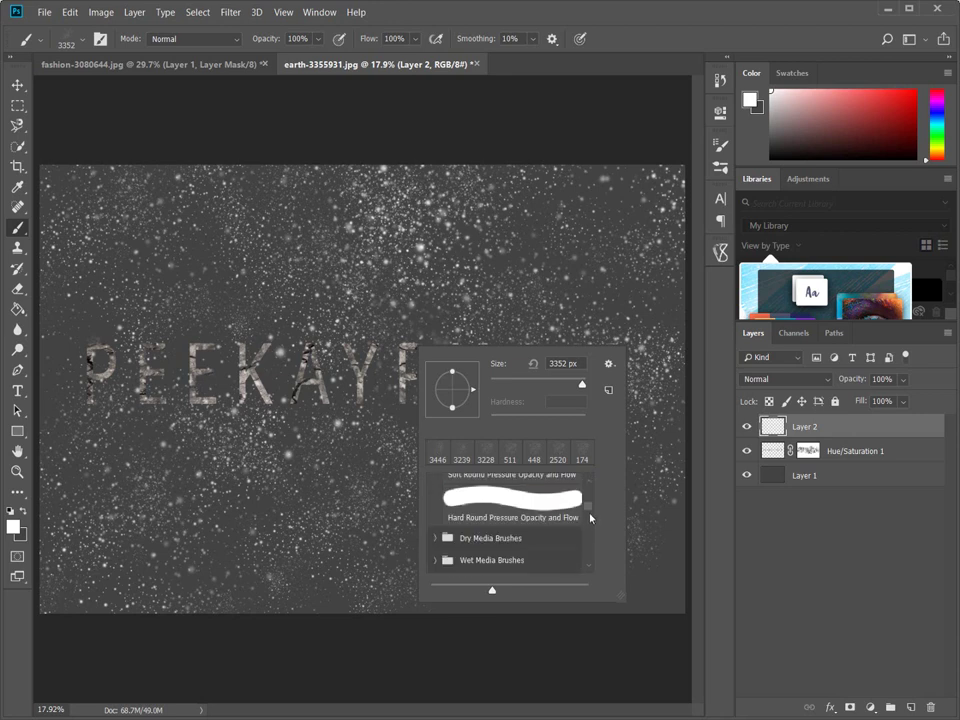
{"action": "left_click", "coordinate": [524, 495]}
{"action": "scroll", "coordinate": [530, 500], "scroll_direction": "up", "scroll_amount": 2}
{"action": "scroll", "coordinate": [535, 503], "scroll_direction": "up", "scroll_amount": 2}
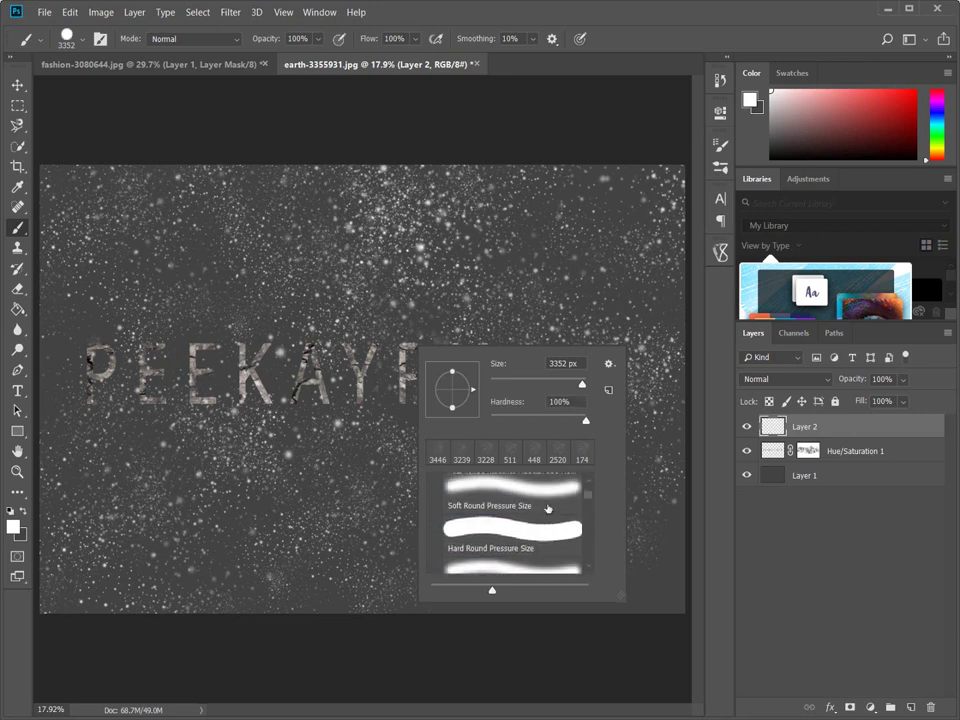
{"action": "scroll", "coordinate": [545, 508], "scroll_direction": "up", "scroll_amount": 2}
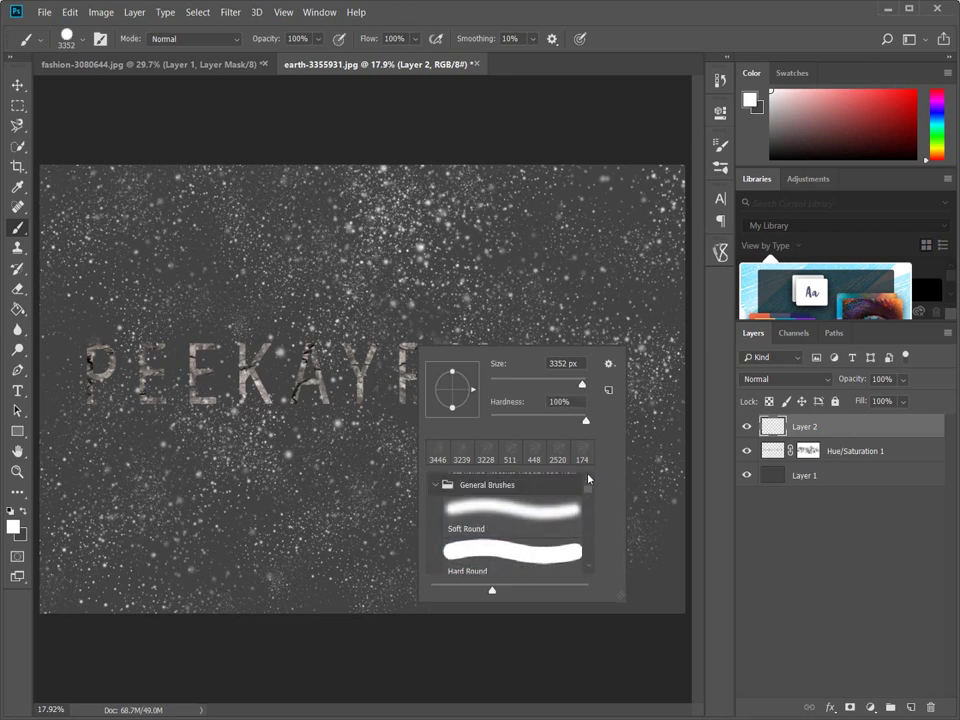
{"action": "left_click", "coordinate": [434, 486]}
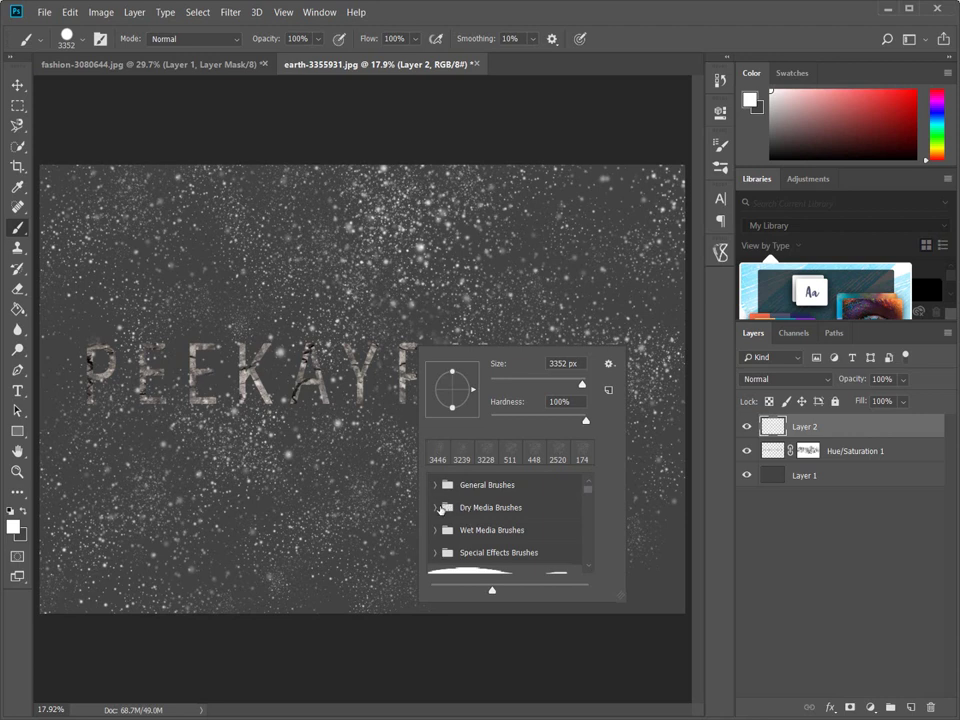
{"action": "left_click", "coordinate": [443, 531]}
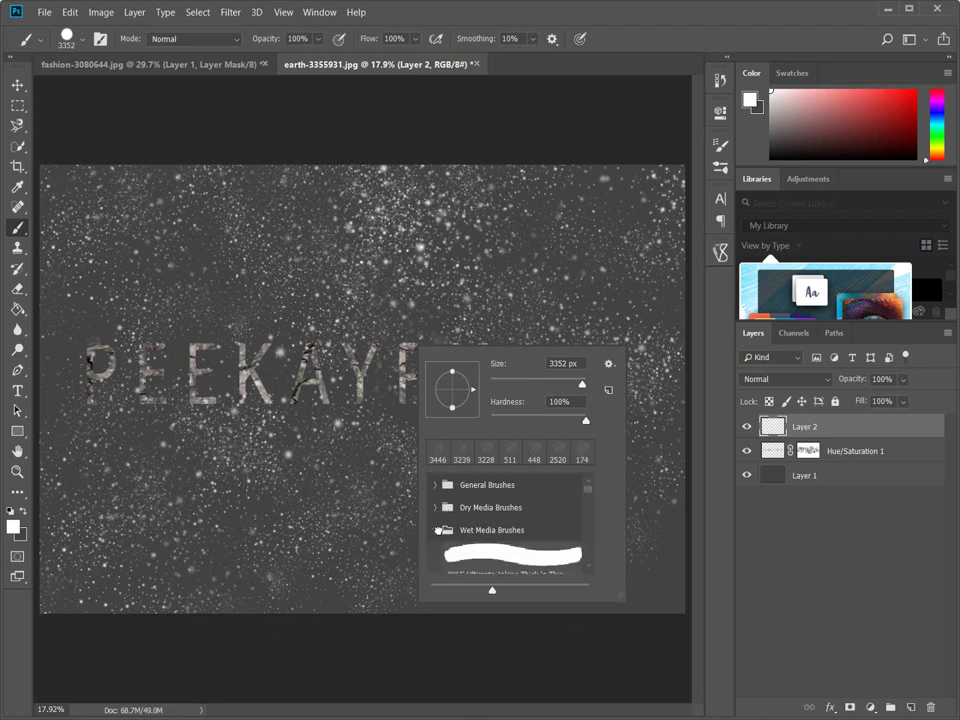
{"action": "scroll", "coordinate": [490, 535], "scroll_direction": "down", "scroll_amount": 1}
{"action": "left_click", "coordinate": [505, 530]}
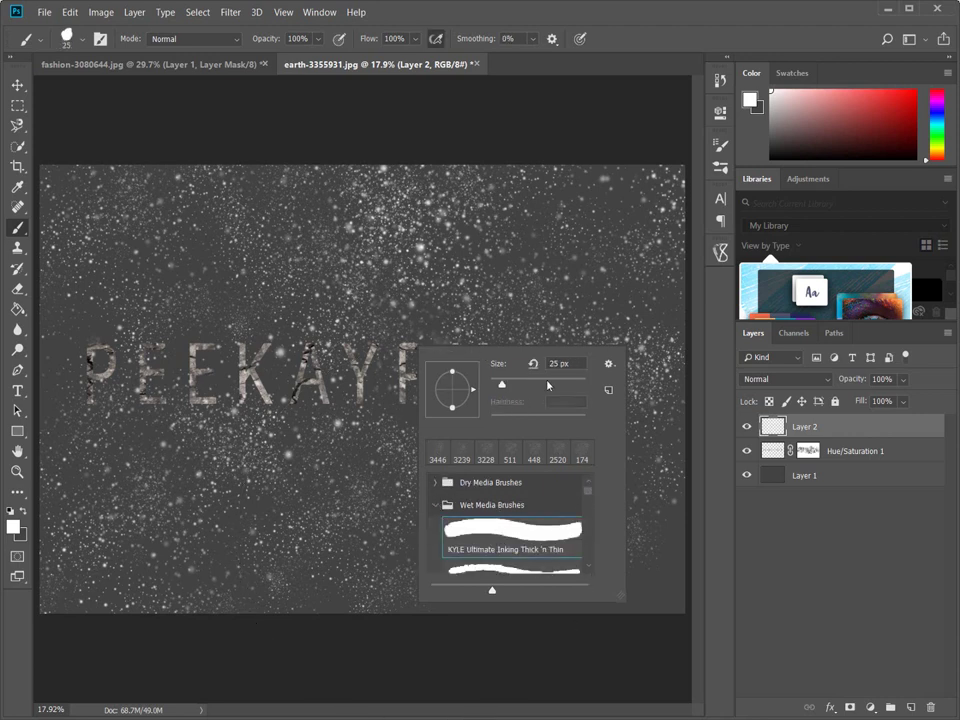
- Enlarge the brush to 193 px and zoom in on the lettering
{"action": "left_click", "coordinate": [548, 380]}
{"action": "key", "text": "Return"}
{"action": "key", "text": "z"}
{"action": "mouse_move", "coordinate": [335, 268]}
{"action": "left_mouse_down"}
{"action": "mouse_move", "coordinate": [480, 376]}
{"action": "mouse_move", "coordinate": [430, 378]}
{"action": "left_mouse_up"}
- Target the Hue/Saturation 1 mask with black and reselect the 193 px brush preset
{"action": "key", "text": "b"}
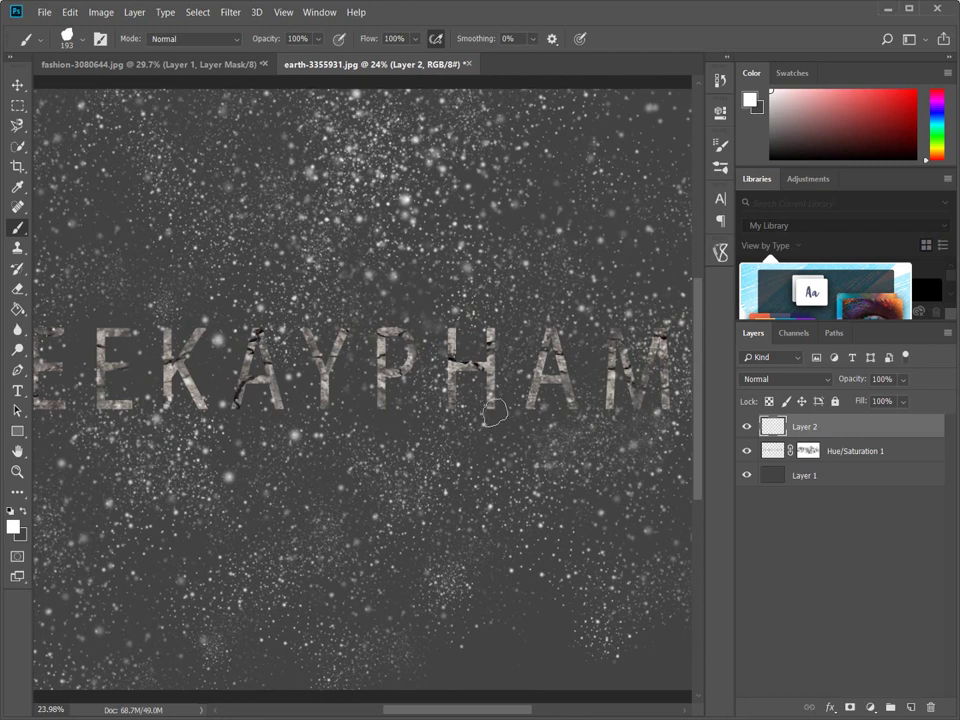
{"action": "left_click", "coordinate": [808, 451]}
{"action": "key", "text": "x"}
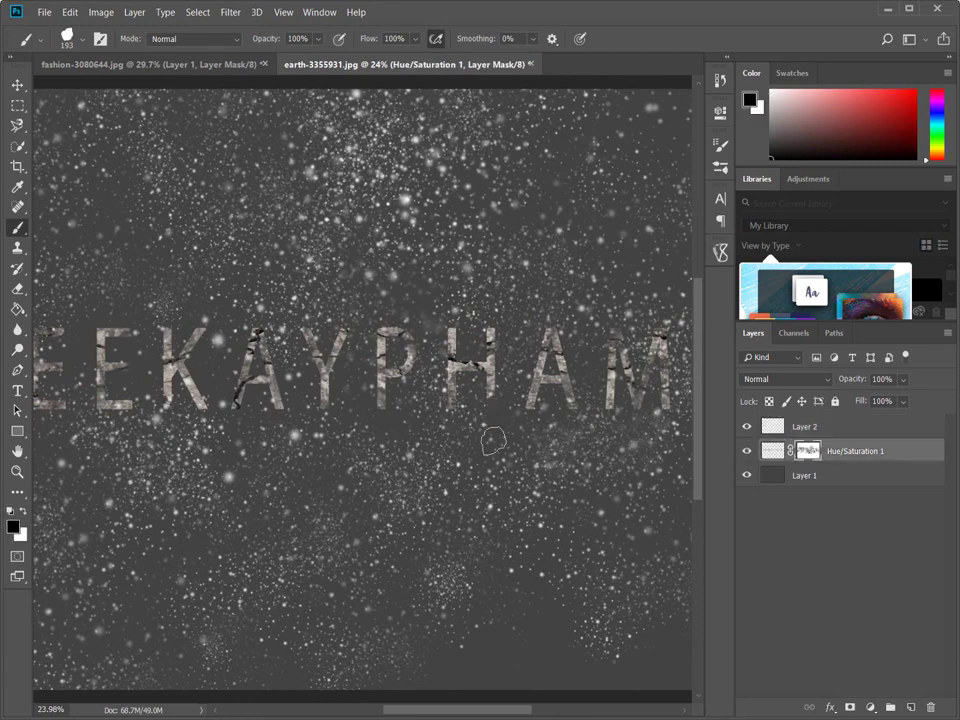
{"action": "right_click", "coordinate": [495, 440]}
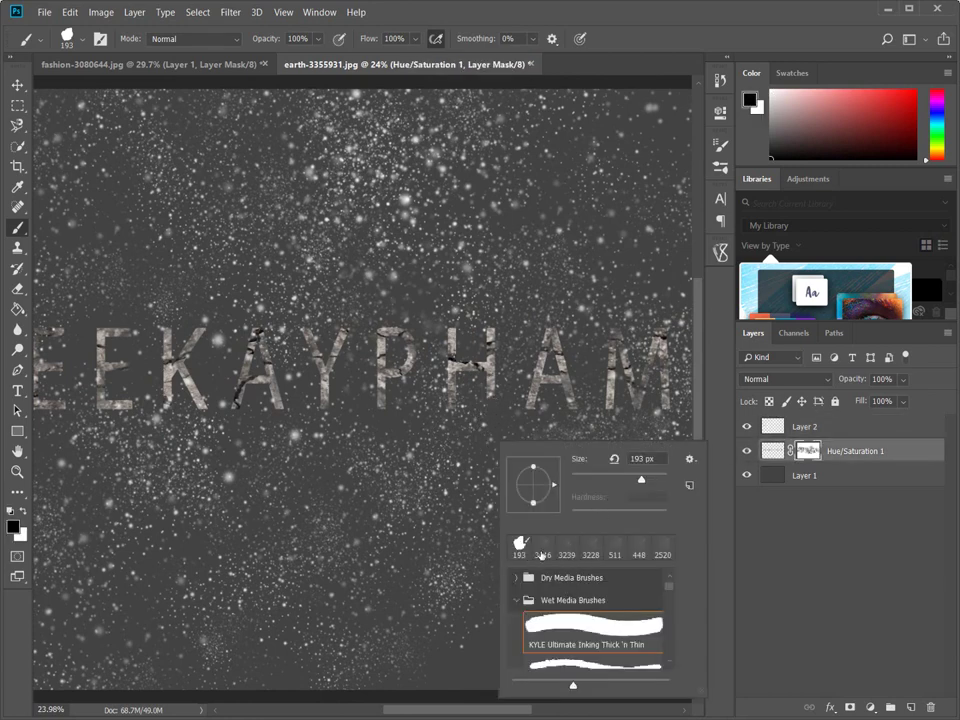
{"action": "left_click", "coordinate": [541, 550]}
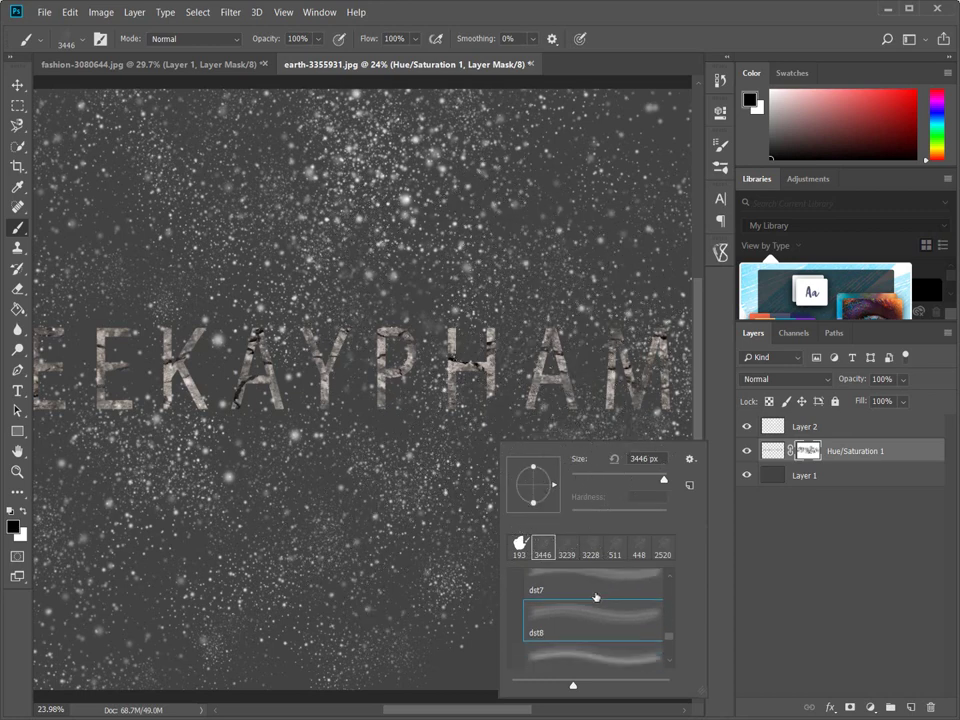
{"action": "scroll", "coordinate": [610, 595], "scroll_direction": "up", "scroll_amount": 1}
{"action": "left_click", "coordinate": [519, 543]}
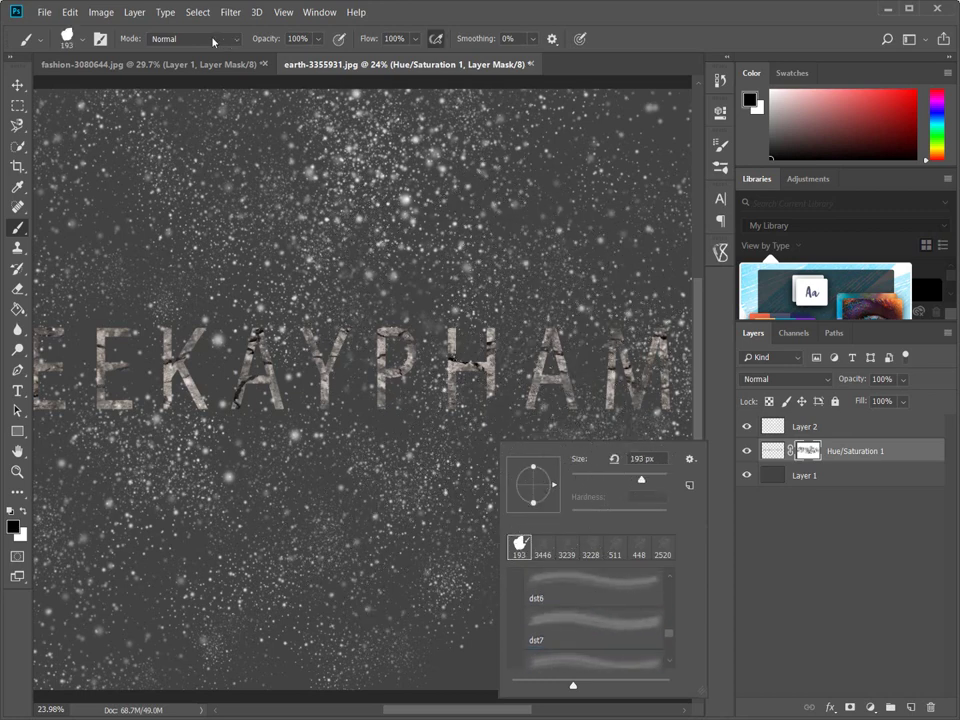
- Enable Scattering, lower the minimum diameter, and set texture brightness to 50
{"action": "key", "text": "Return"}
{"action": "key", "text": "F5"}
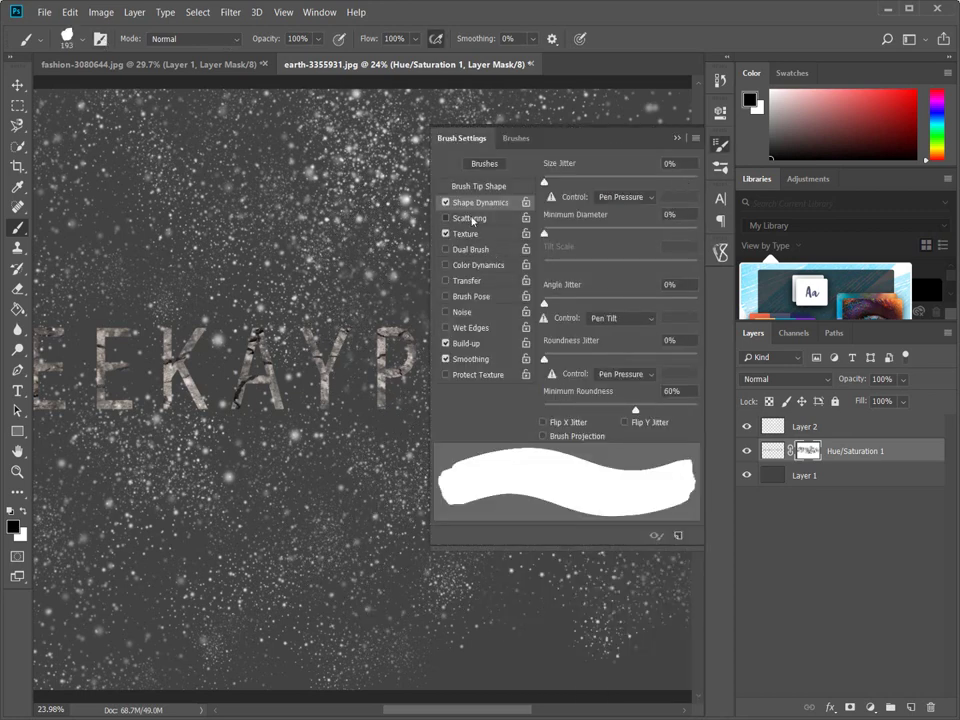
{"action": "left_click", "coordinate": [472, 219]}
{"action": "left_click_drag", "start_coordinate": [617, 229], "coordinate": [563, 231]}
{"action": "left_click", "coordinate": [468, 236]}
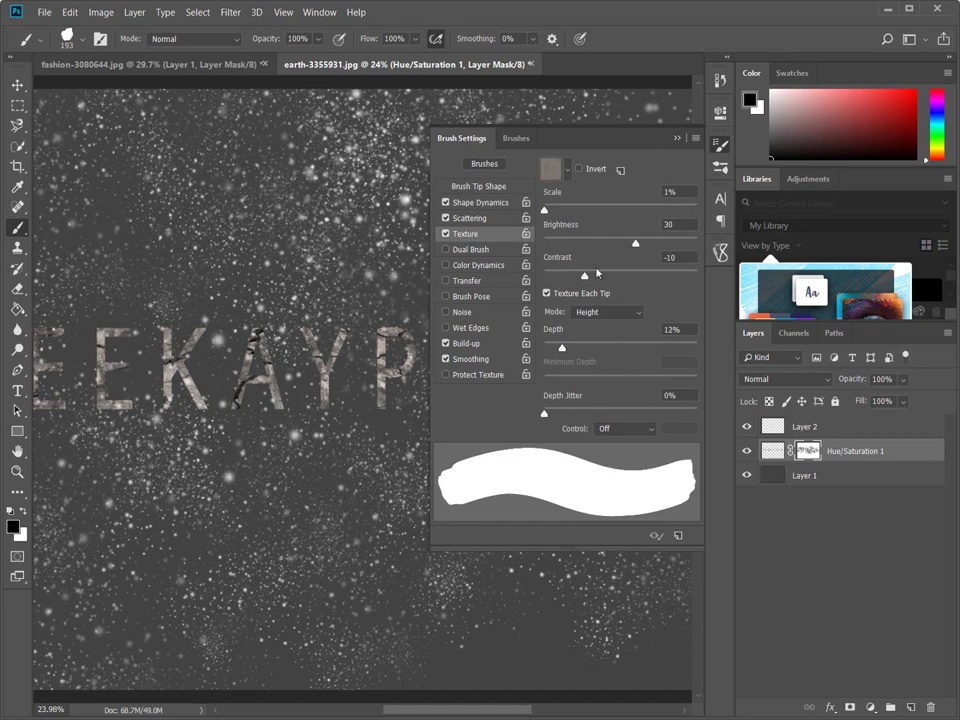
{"action": "left_click_drag", "start_coordinate": [635, 243], "coordinate": [646, 243]}
- Switch to the KYLE Ultimate Pencil Hard dry-media brush and raise texture depth jitter
{"action": "left_click", "coordinate": [478, 167]}
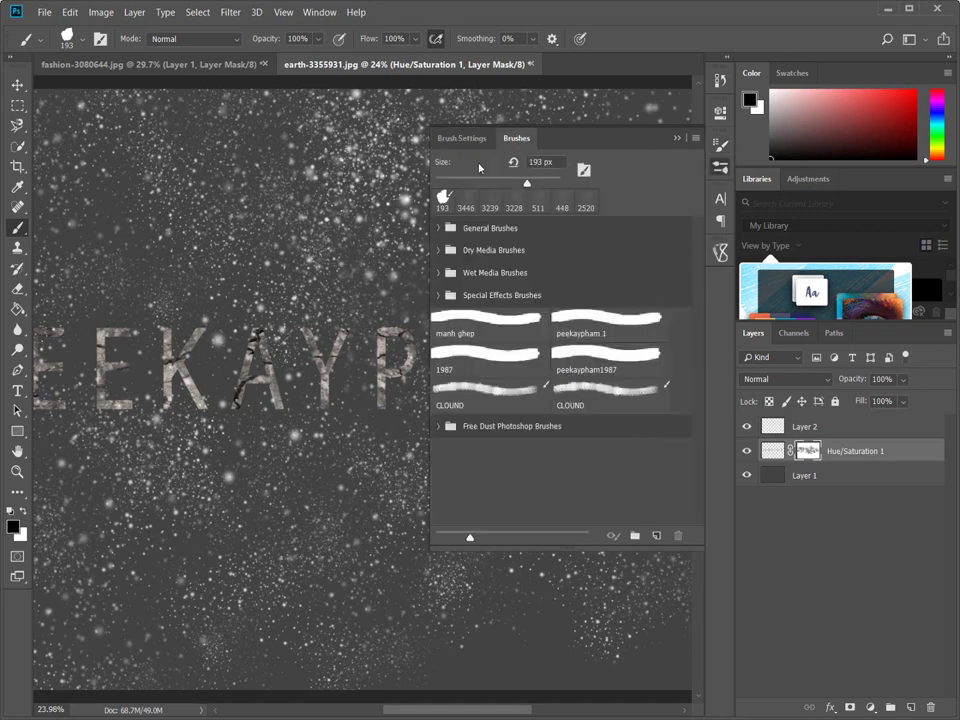
{"action": "left_click", "coordinate": [443, 252]}
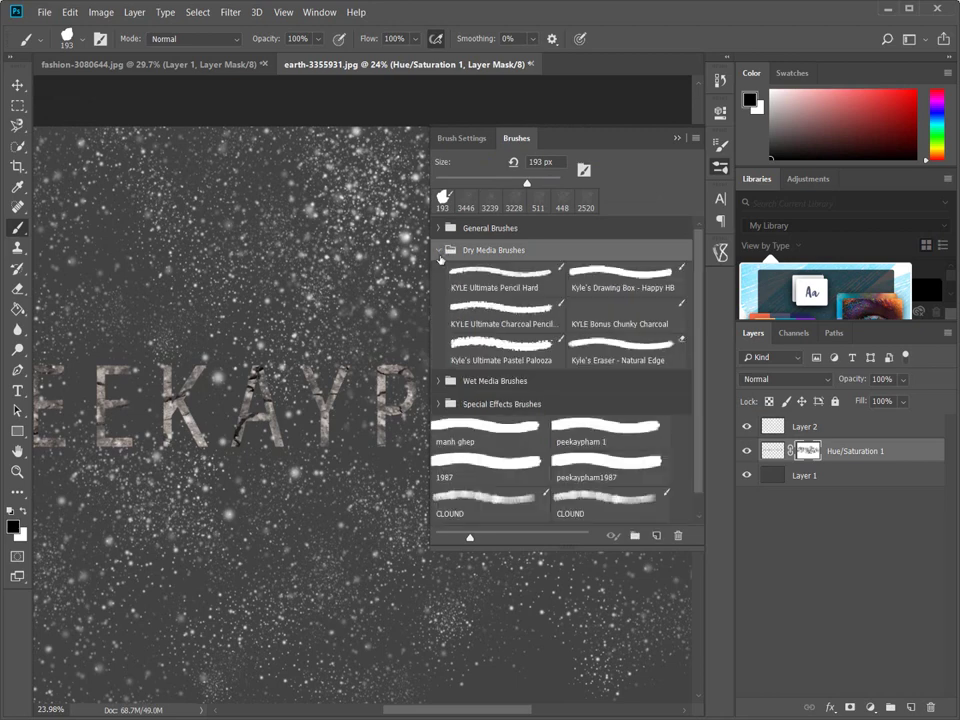
{"action": "left_click", "coordinate": [488, 270]}
{"action": "left_click", "coordinate": [461, 138]}
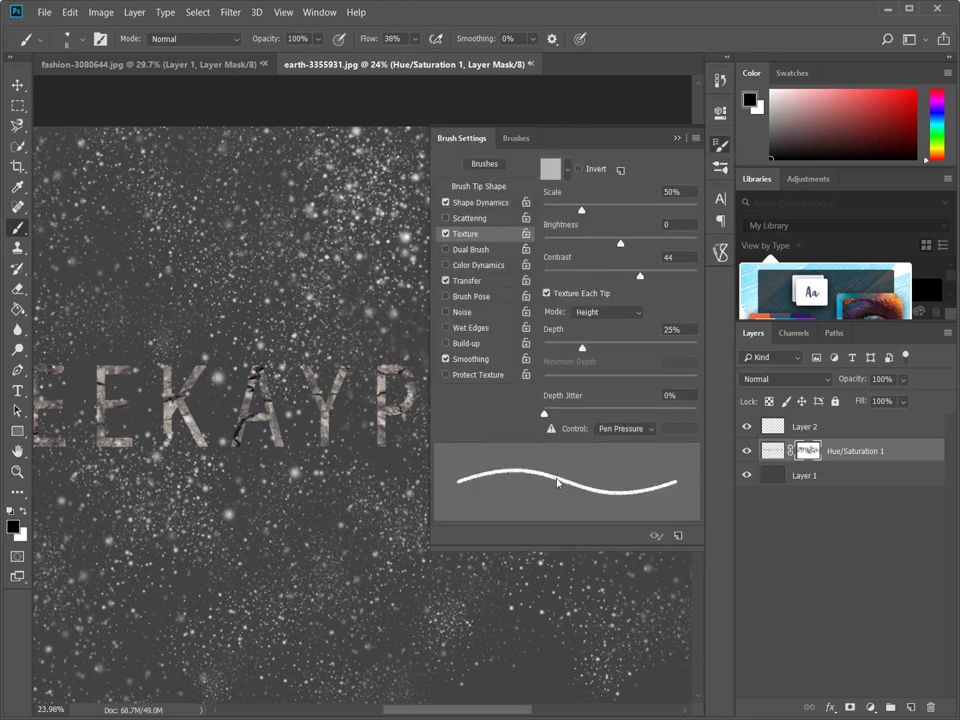
{"action": "left_click_drag", "start_coordinate": [544, 413], "coordinate": [660, 413]}
{"action": "left_click", "coordinate": [488, 208]}
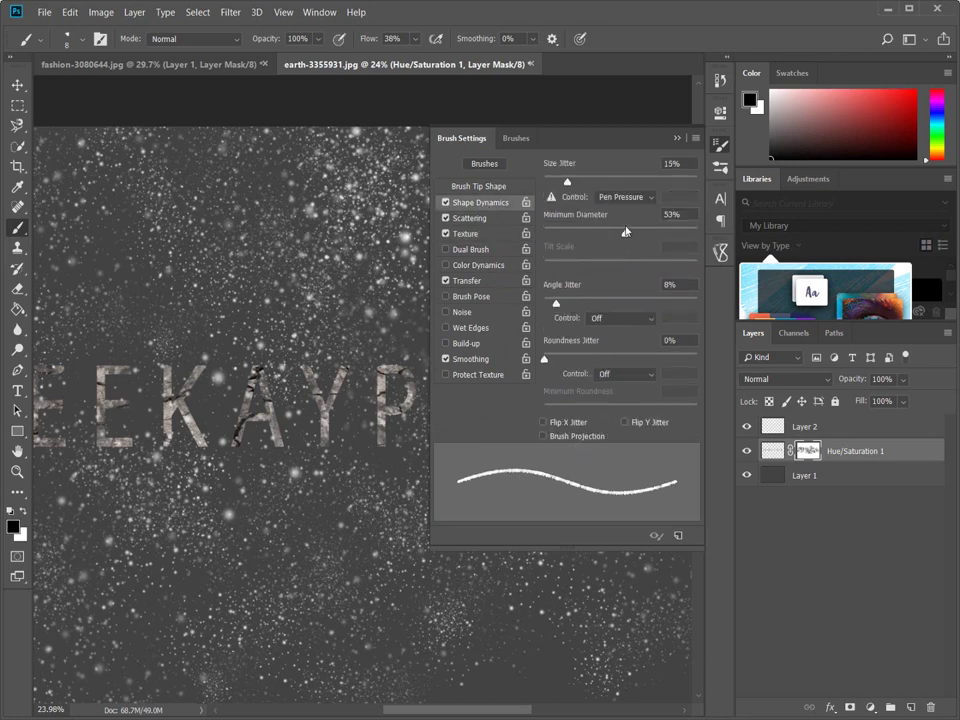
{"action": "left_click", "coordinate": [676, 138]}
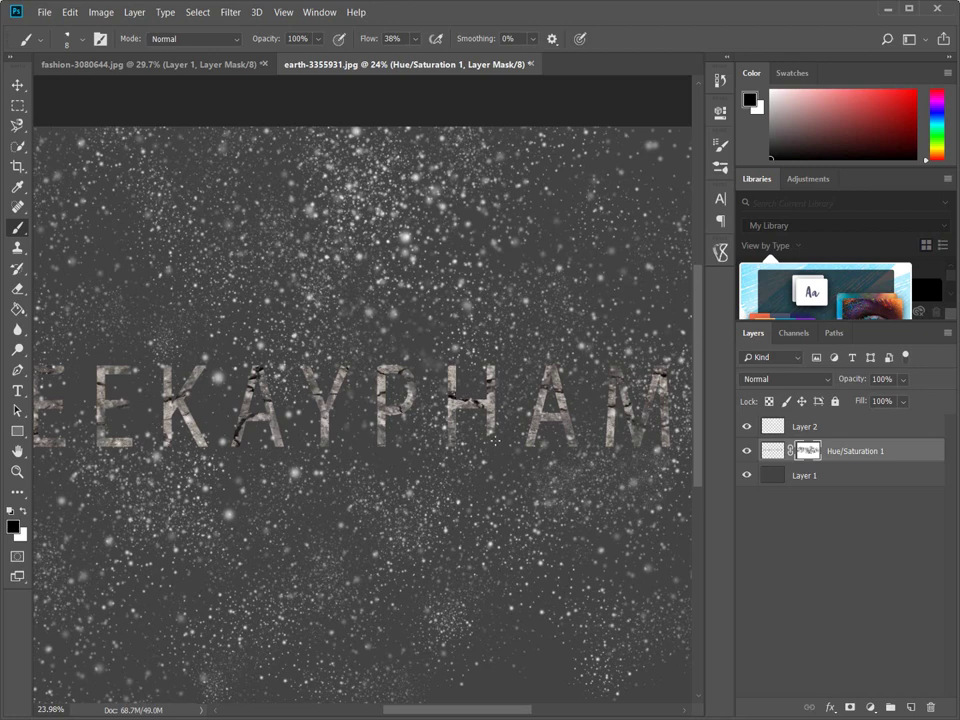
- Resize the mask-painting brush to 202 px from the canvas brush presets
{"action": "right_click", "coordinate": [494, 441]}
{"action": "left_click", "coordinate": [647, 480]}
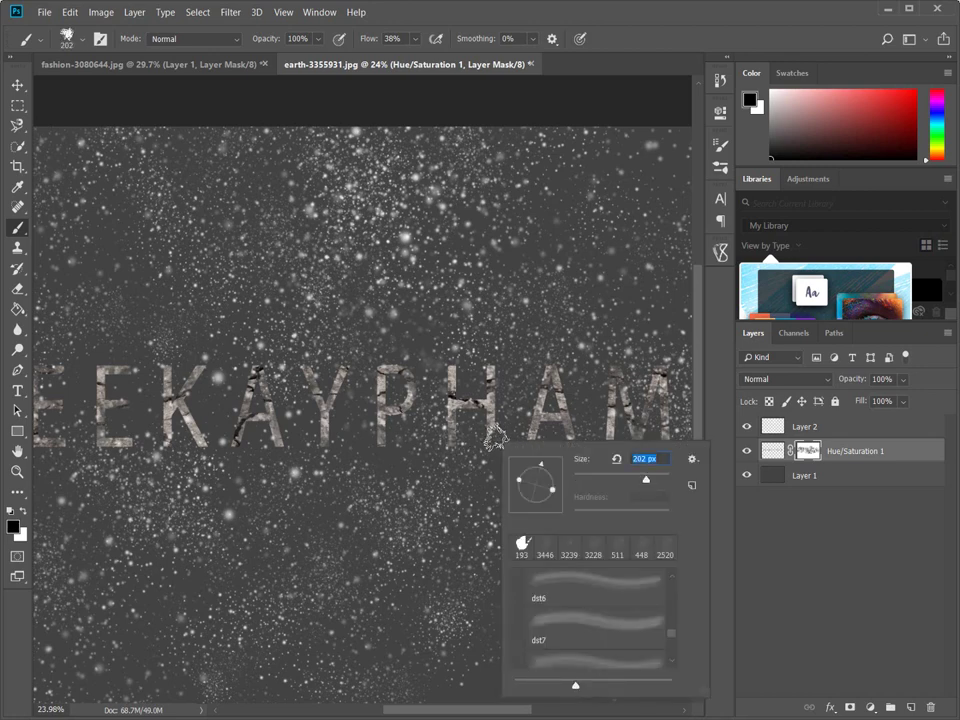
{"action": "key", "text": "Return"}
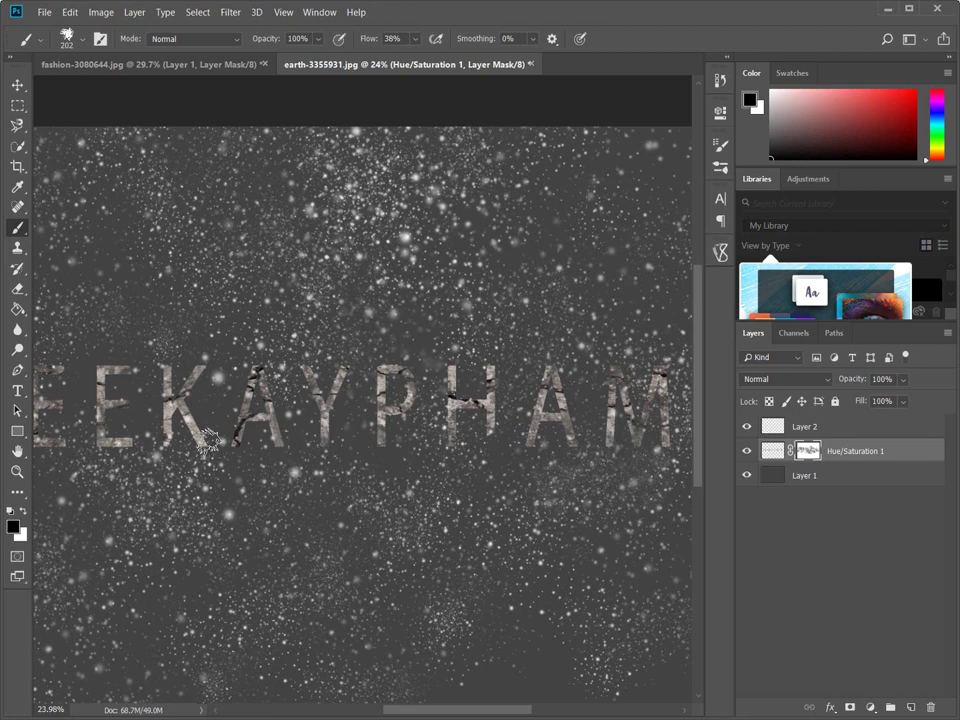
{"action": "scroll", "coordinate": [290, 380], "scroll_direction": "left", "scroll_amount": 5}
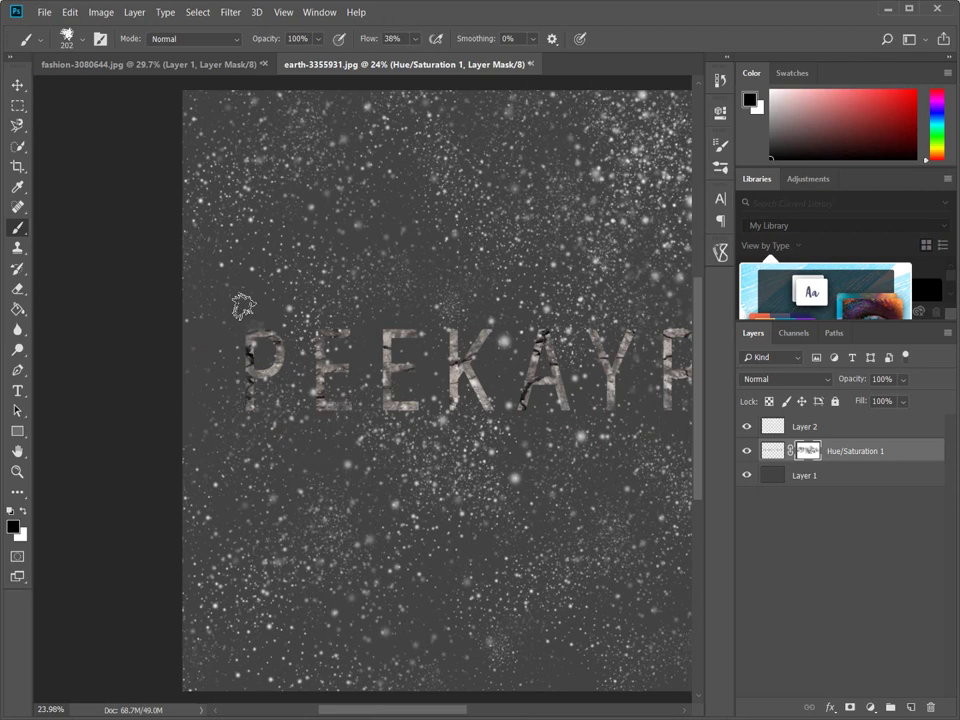
- Zoom out and fit the whole PEEKAYPHAM image in the window
{"action": "key", "text": "z"}
{"action": "left_click_drag", "start_coordinate": [300, 395], "coordinate": [270, 386]}
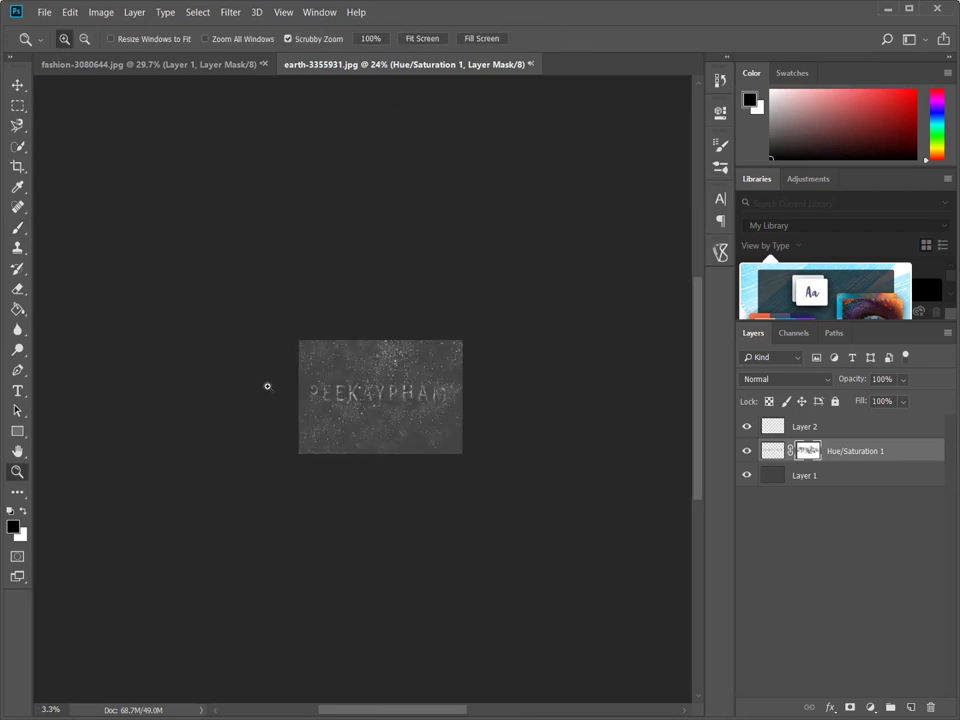
{"action": "right_click", "coordinate": [380, 392]}
{"action": "left_click", "coordinate": [380, 384]}
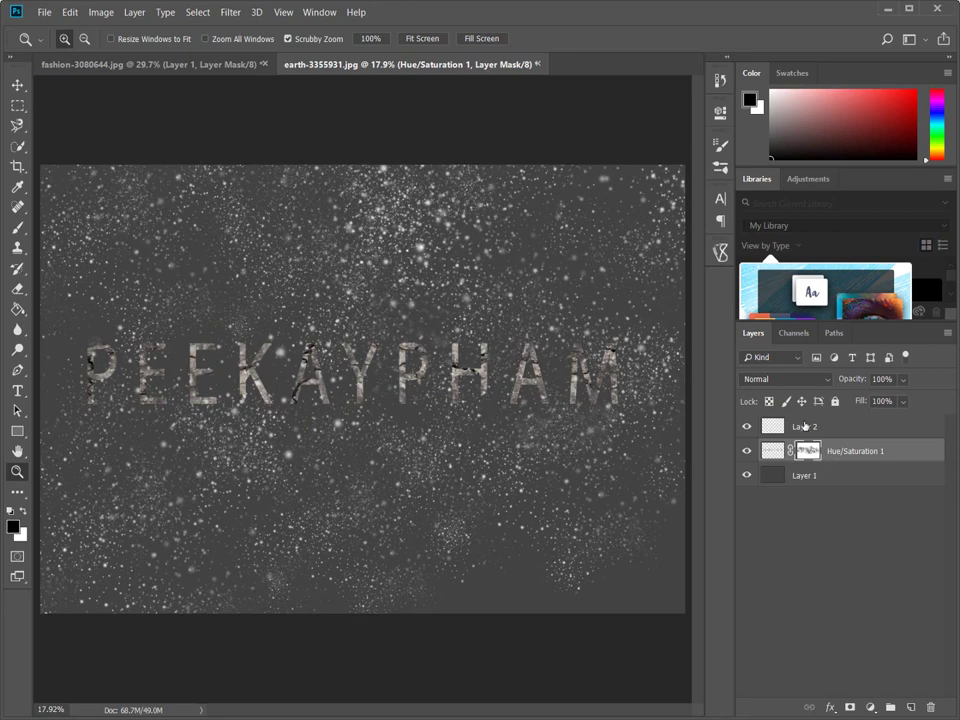
- Switch to the eraser on Layer 2 and size it to 1457 px
{"action": "left_click", "coordinate": [803, 425]}
{"action": "key", "text": "e"}
{"action": "right_click", "coordinate": [613, 399]}
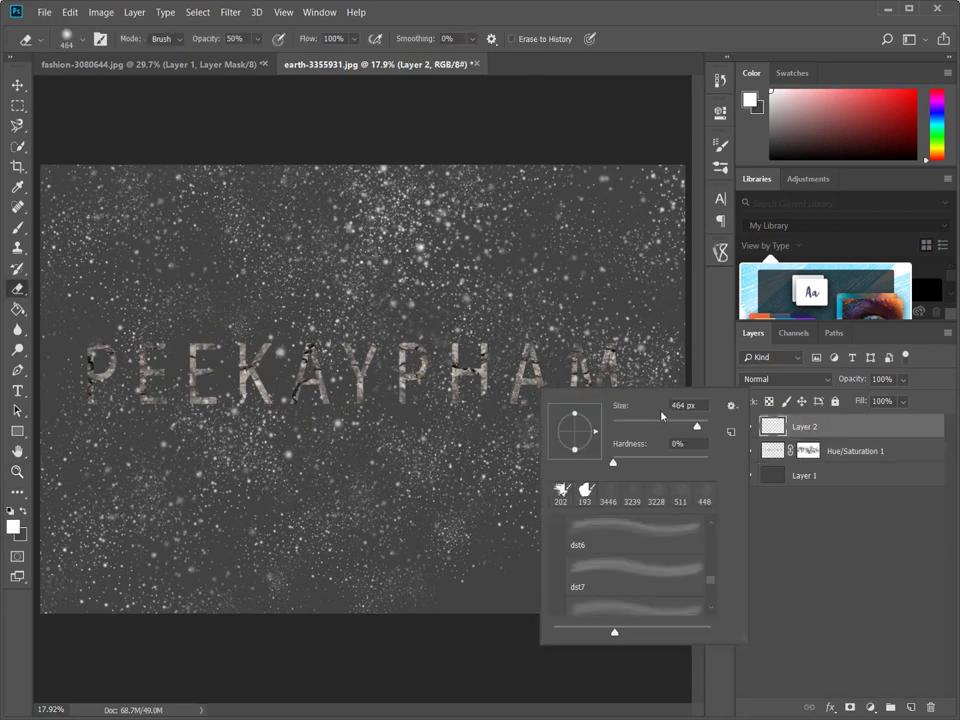
{"action": "left_click_drag", "start_coordinate": [697, 428], "coordinate": [706, 428]}
{"action": "key", "text": "Return"}
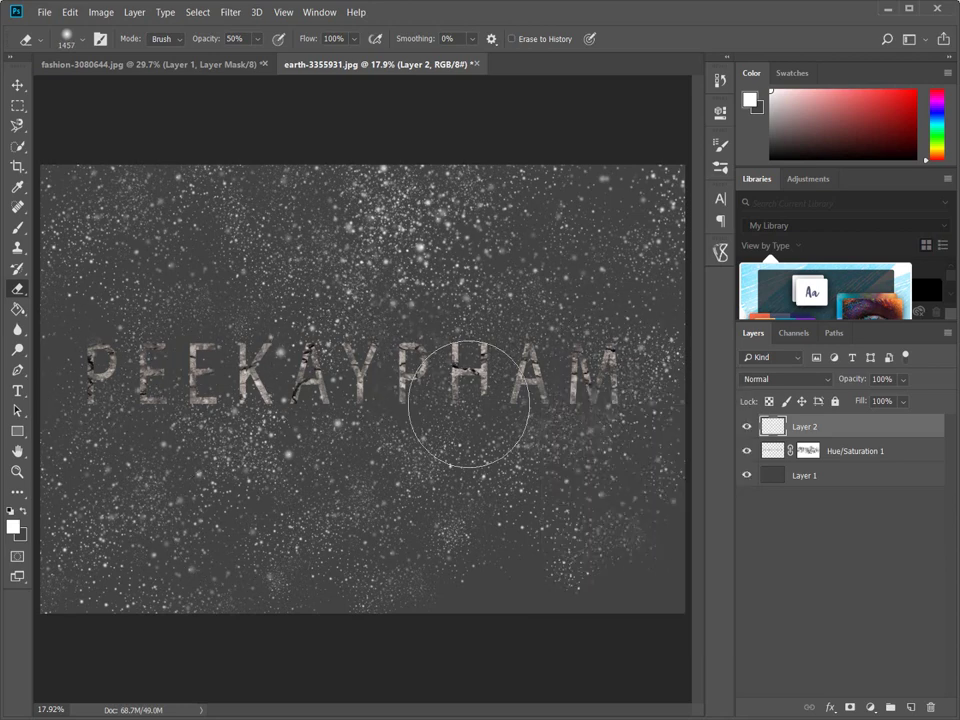
{"action": "key", "text": "z"}
{"action": "left_click_drag", "start_coordinate": [465, 405], "coordinate": [409, 399]}
{"action": "key", "text": "ctrl+0"}
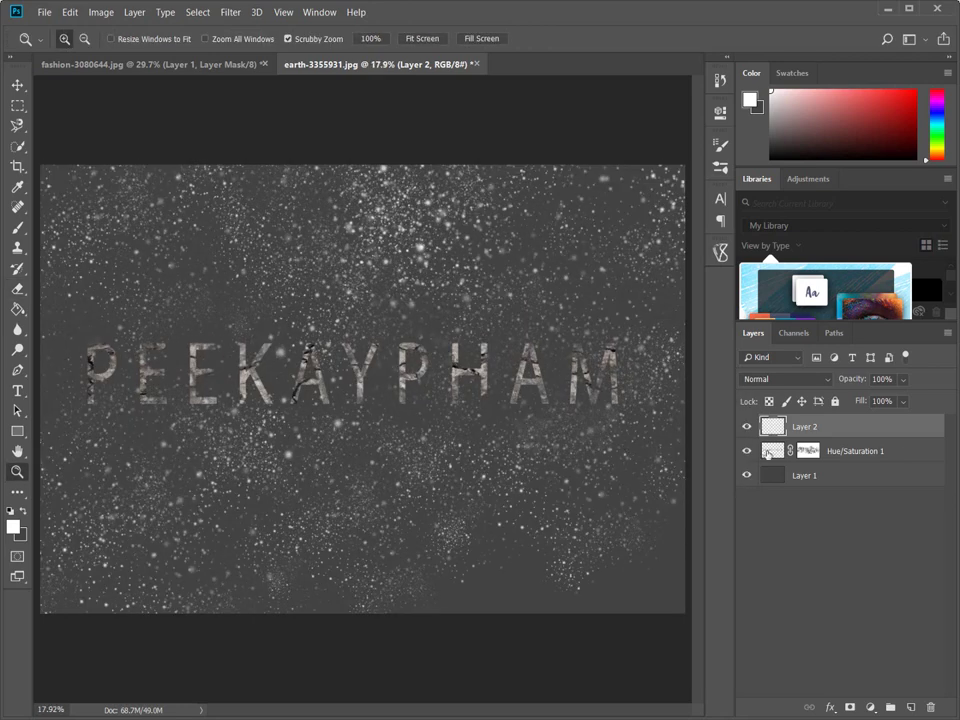